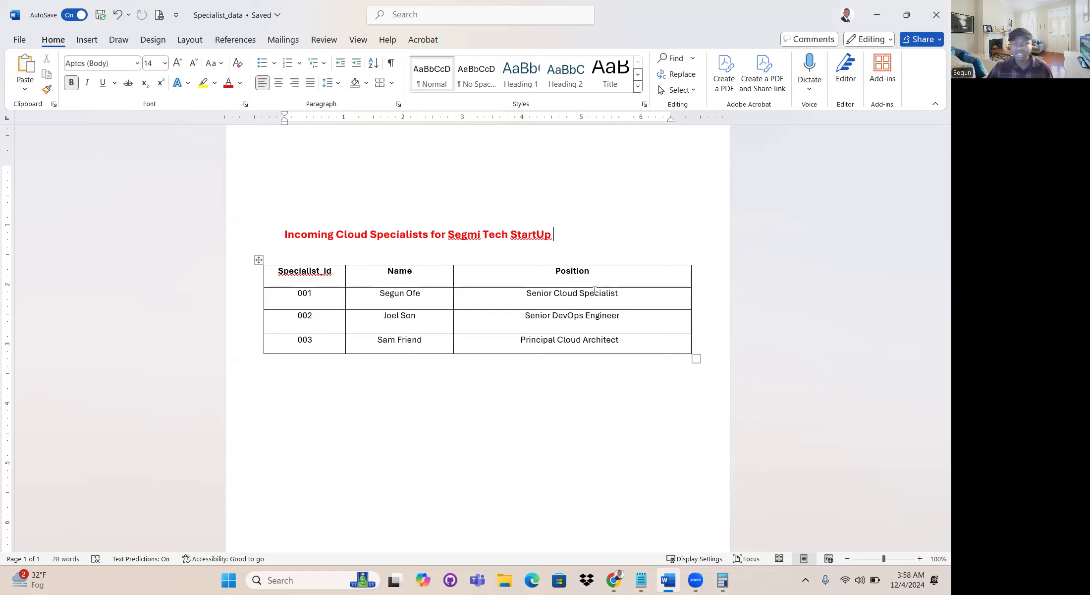
# - Switch to the AWS console in Chrome and open the DynamoDB service
pyautogui.moveTo(615, 565)
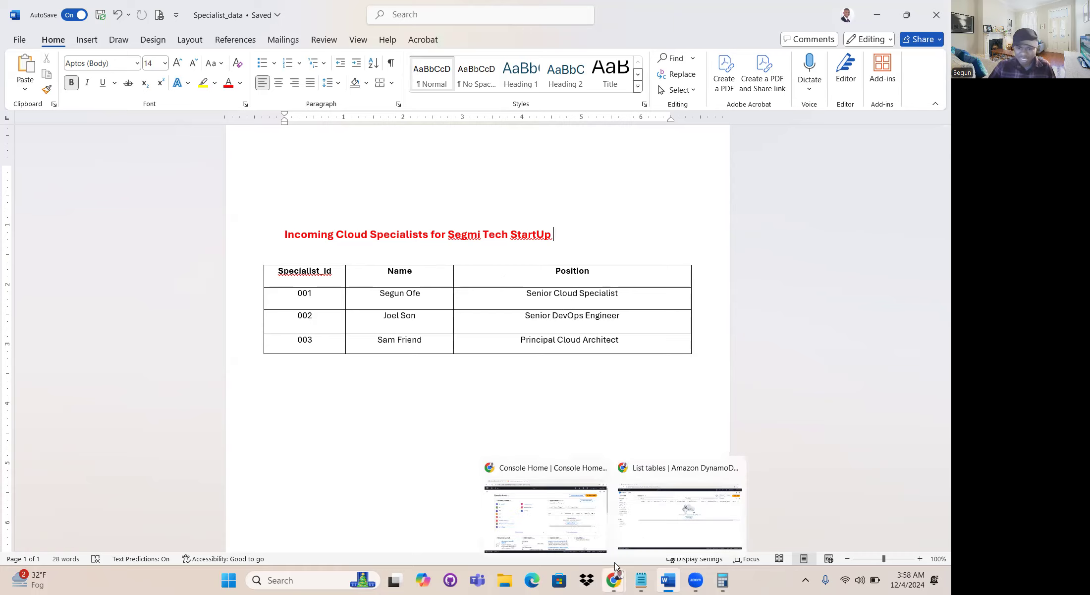
pyautogui.click(574, 513)
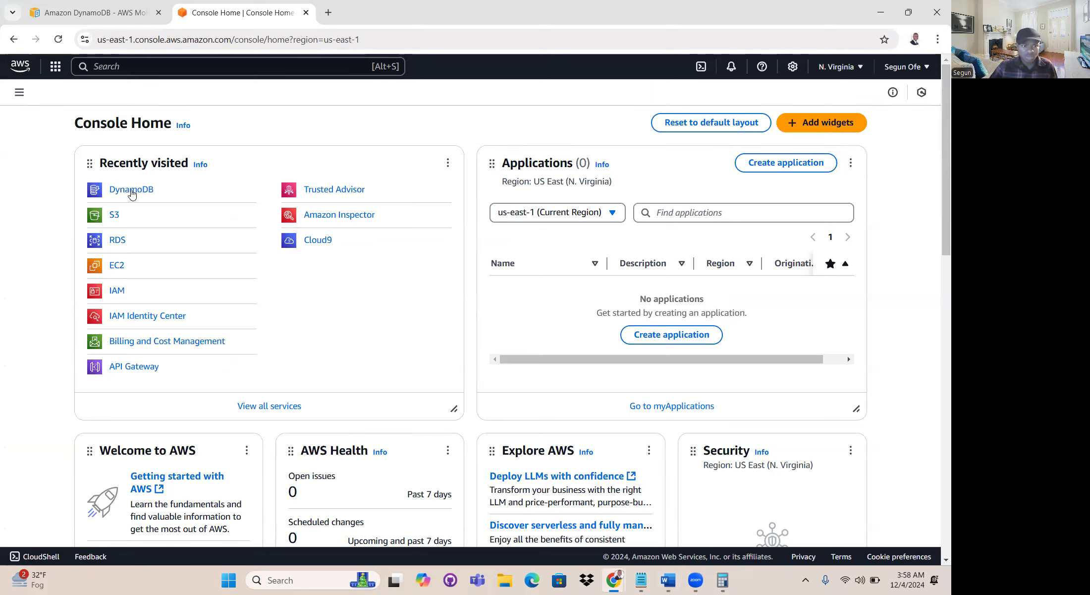
pyautogui.click(126, 67)
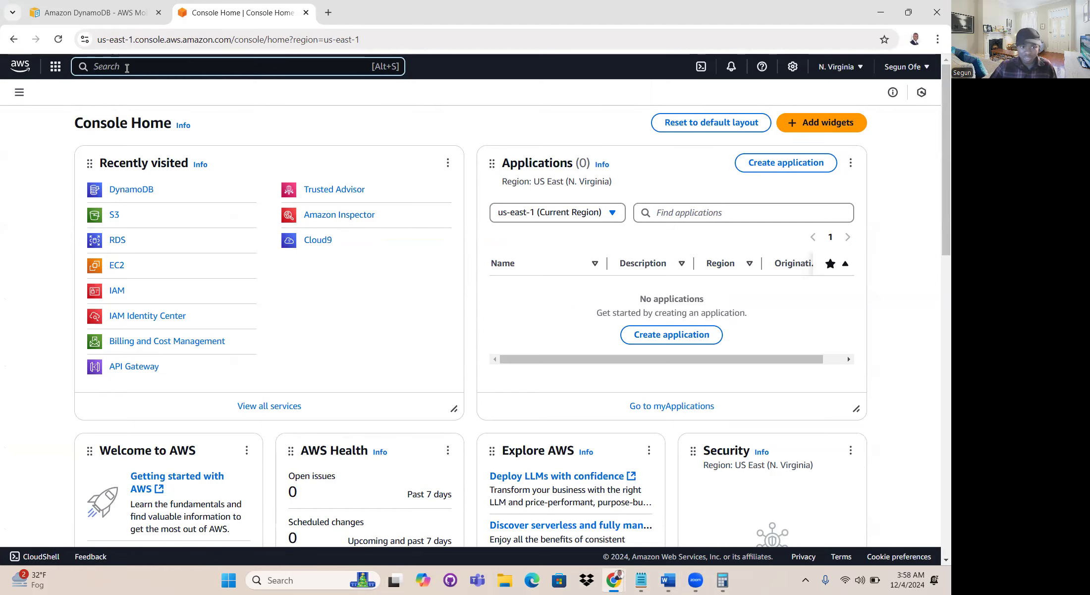
pyautogui.click(147, 196)
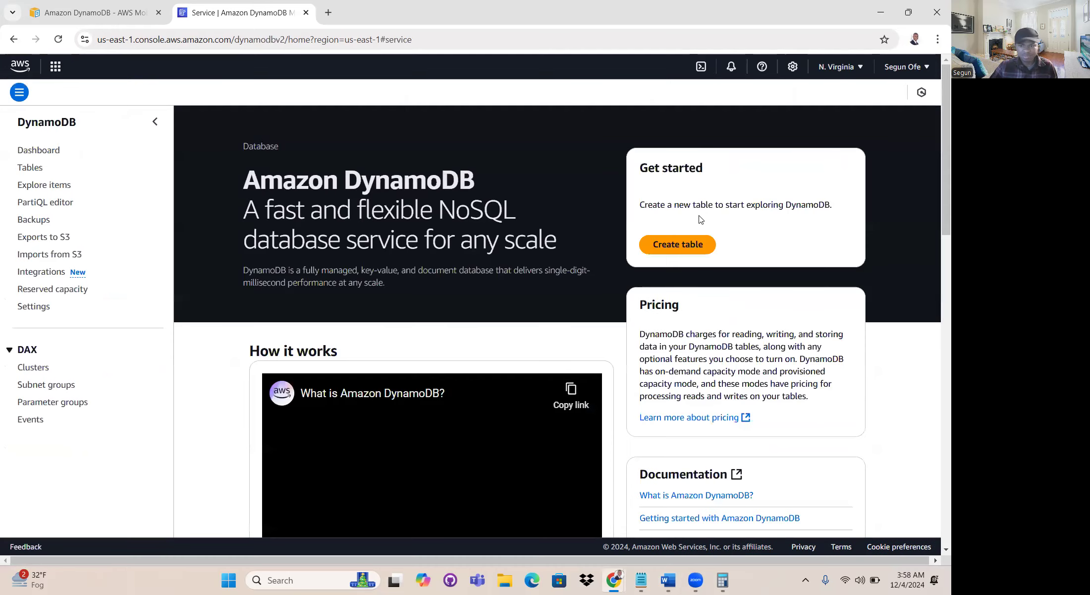
# - Start creating a DynamoDB table and name it new-cloud-specialist
pyautogui.click(677, 244)
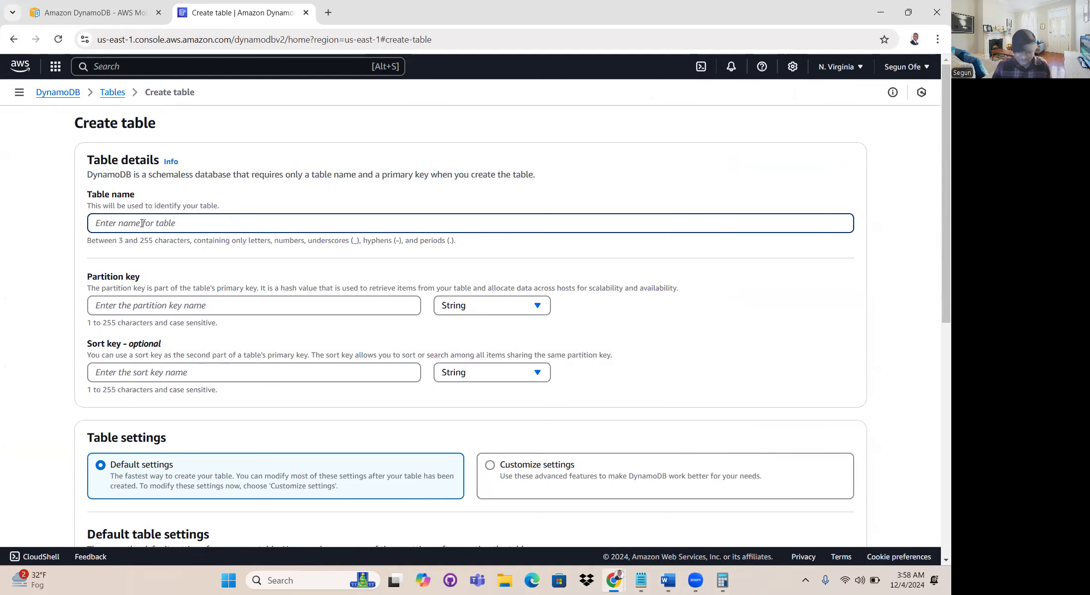
pyautogui.write('new-c')
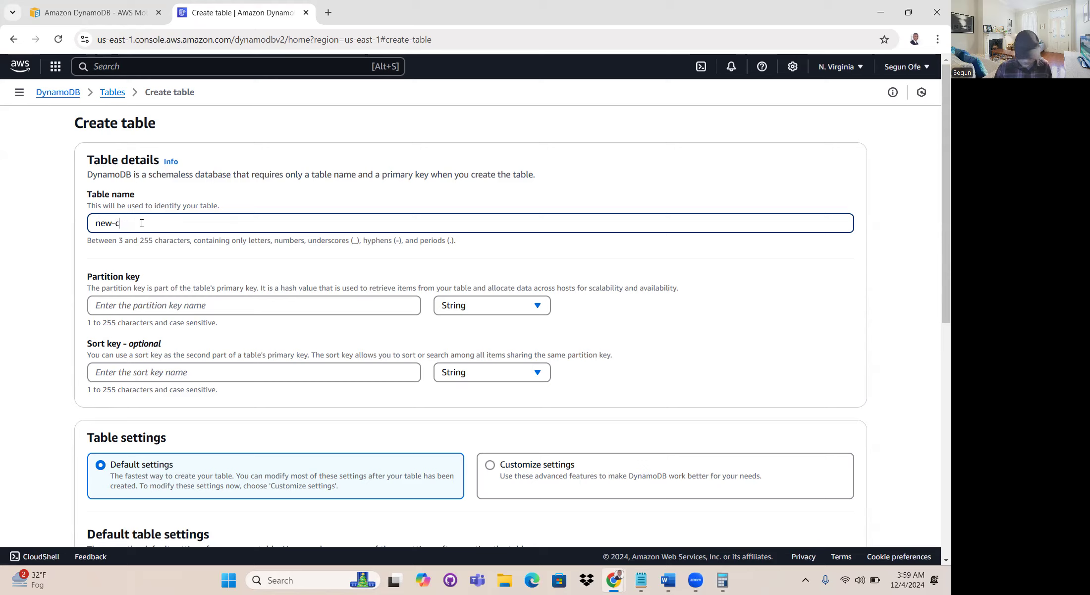
pyautogui.write('loud-specialist')
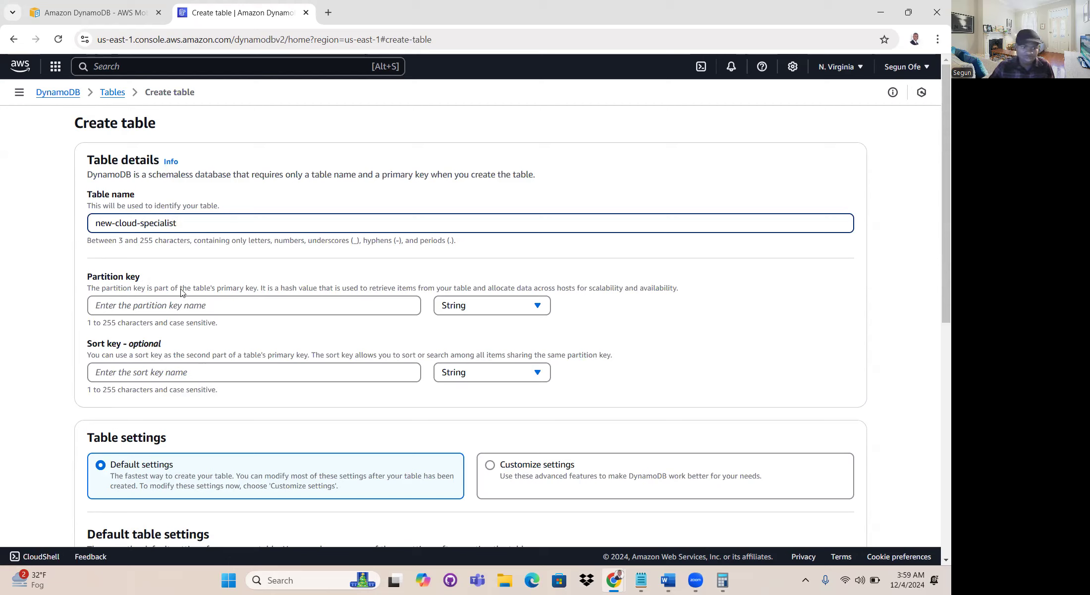
# - Set the table's partition key to specialist_id with the Number data type
pyautogui.click(206, 304)
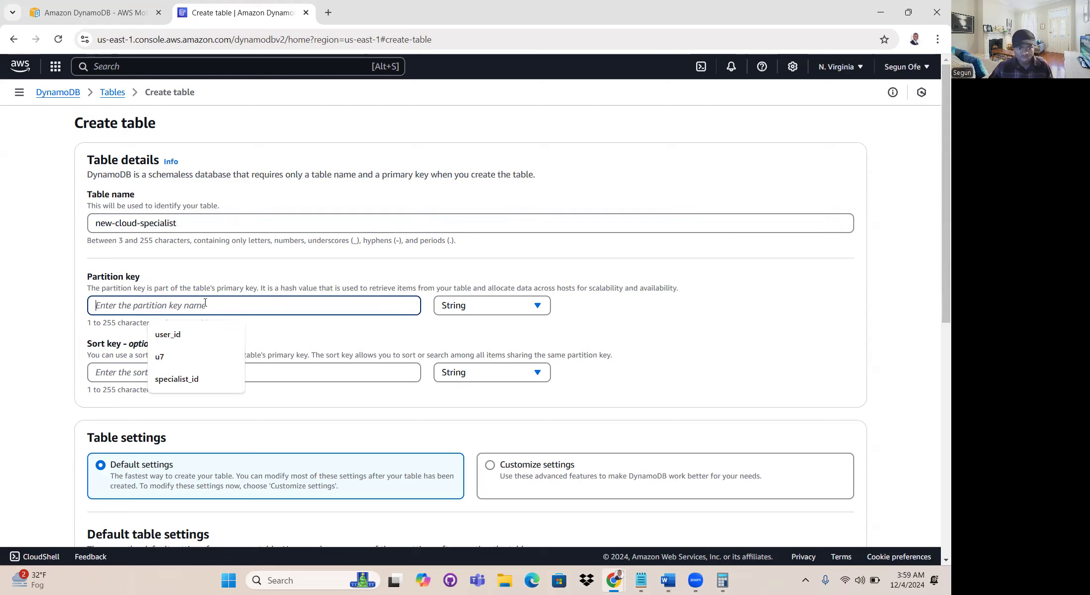
pyautogui.write('specilais')
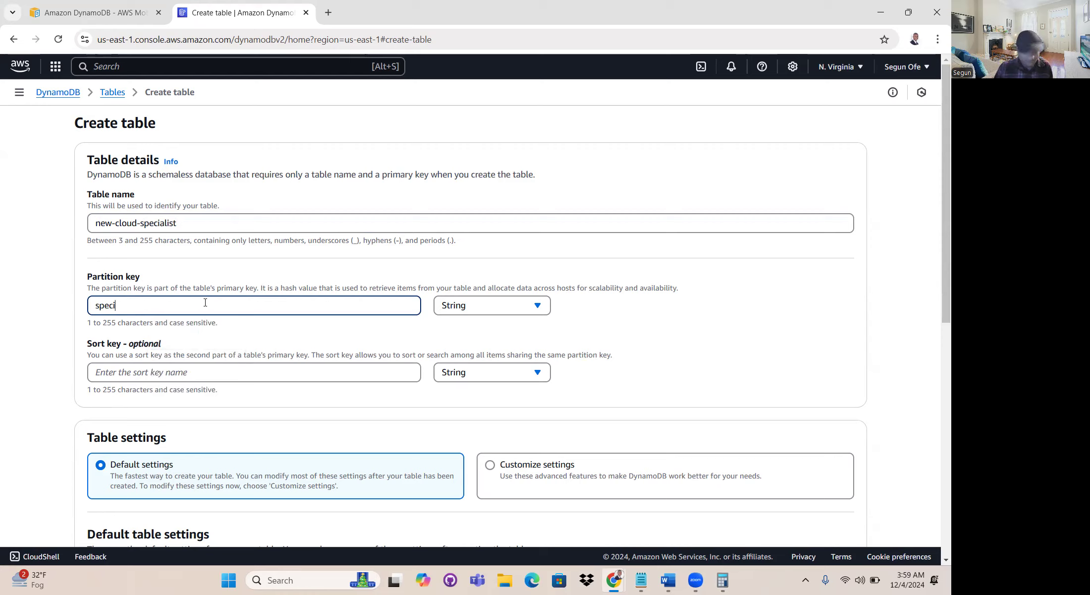
pyautogui.write('alist')
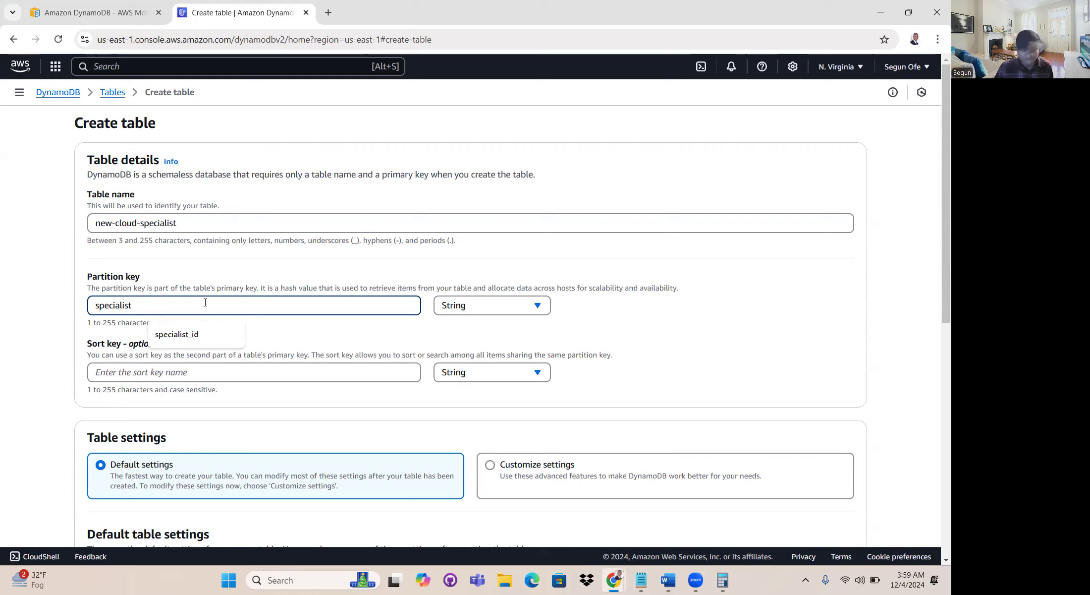
pyautogui.write('_id')
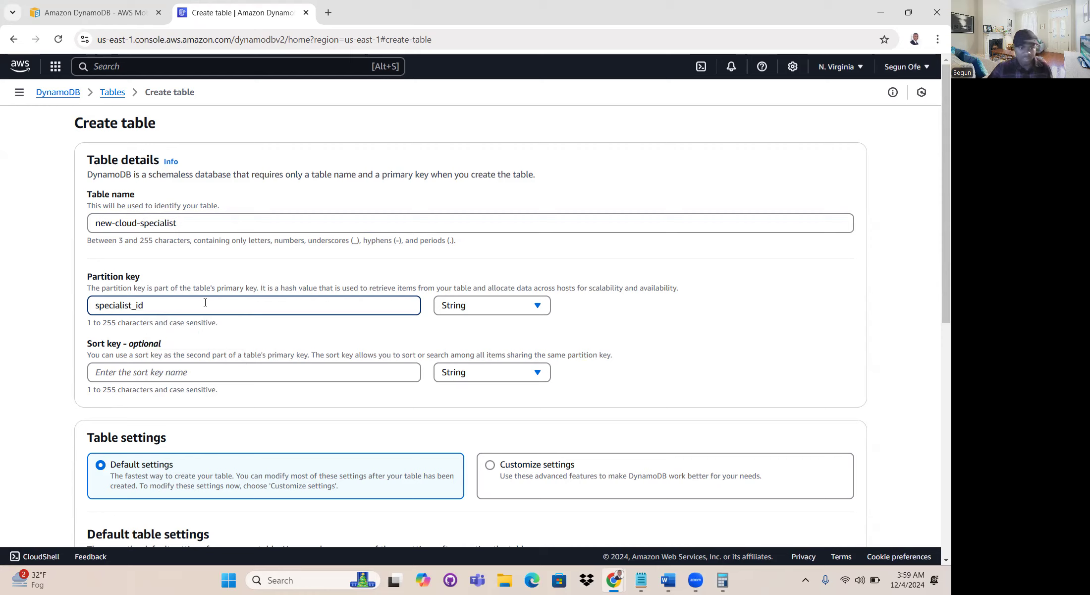
pyautogui.click(475, 308)
pyautogui.click(468, 346)
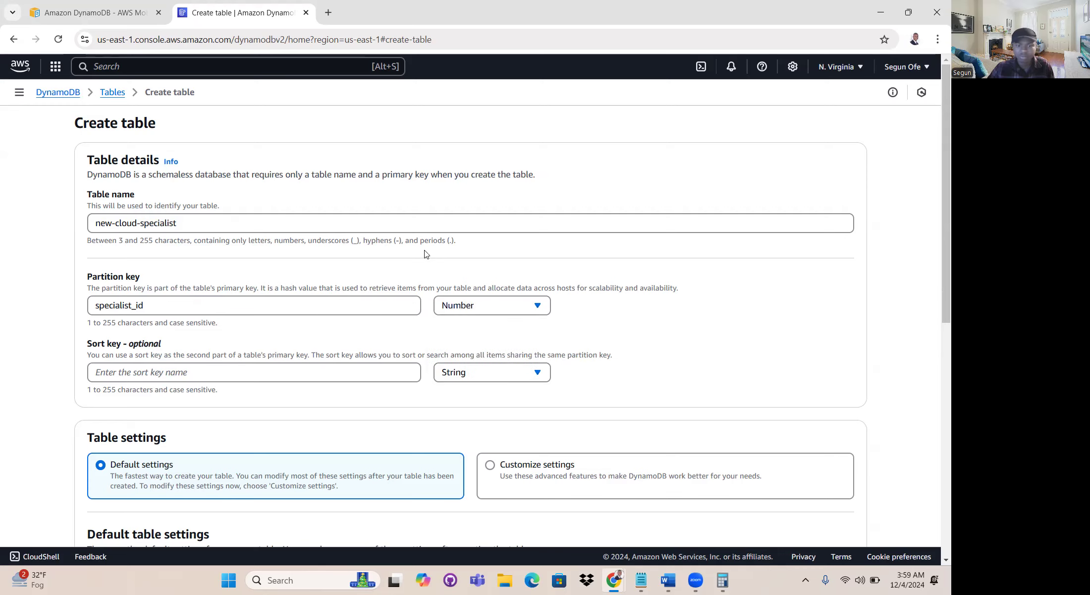
# - Create the new-cloud-specialist table with the default settings and no sort key
pyautogui.scroll(-1, 192, 357)
pyautogui.scroll(-1, 277, 222)
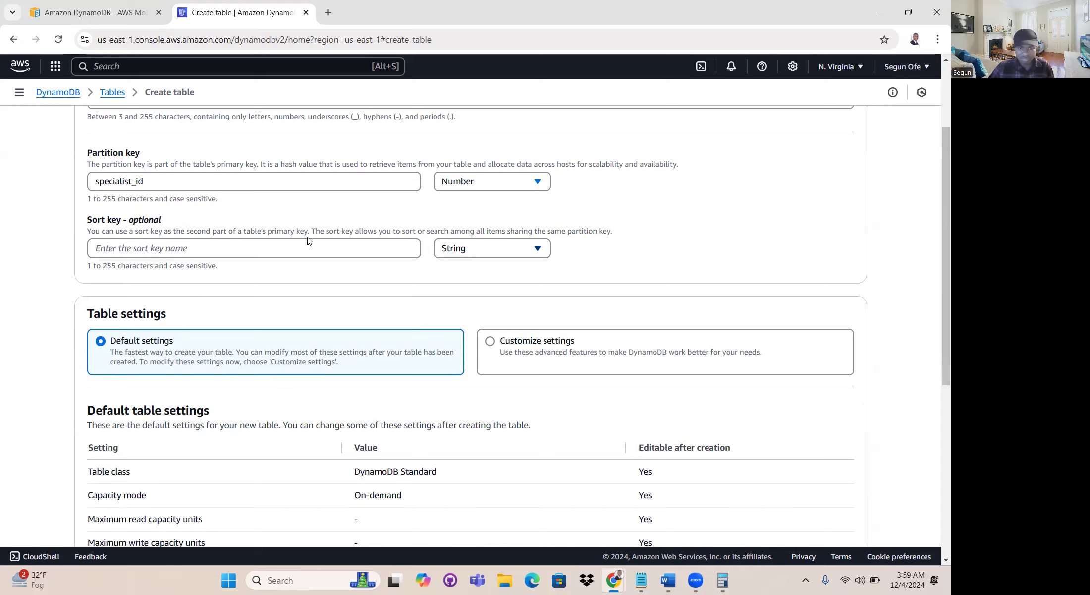
pyautogui.scroll(-1, 224, 175)
pyautogui.scroll(2, 419, 340)
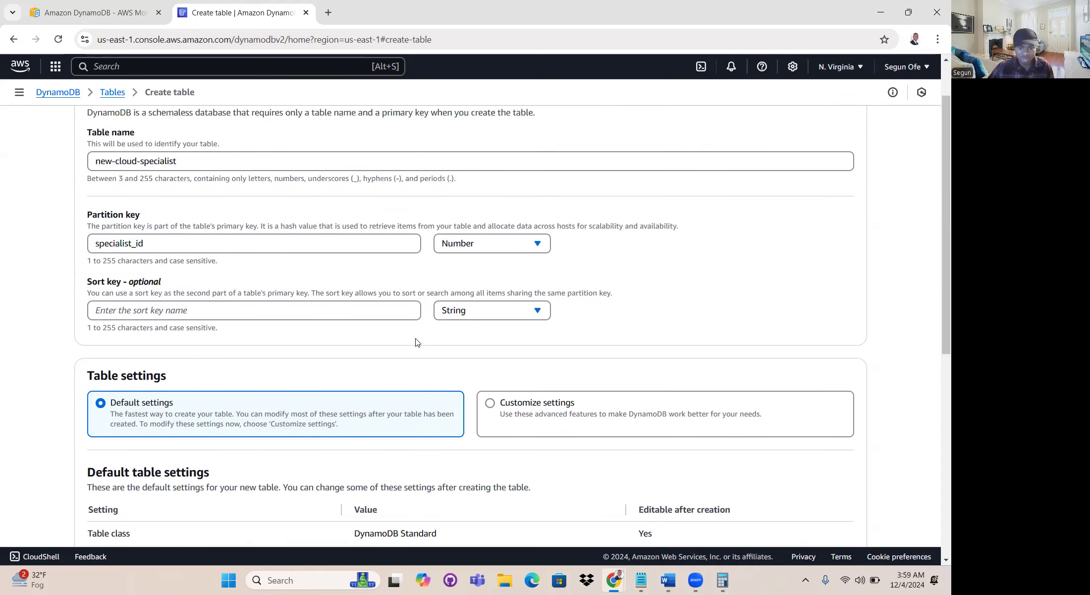
pyautogui.scroll(-7, 453, 309)
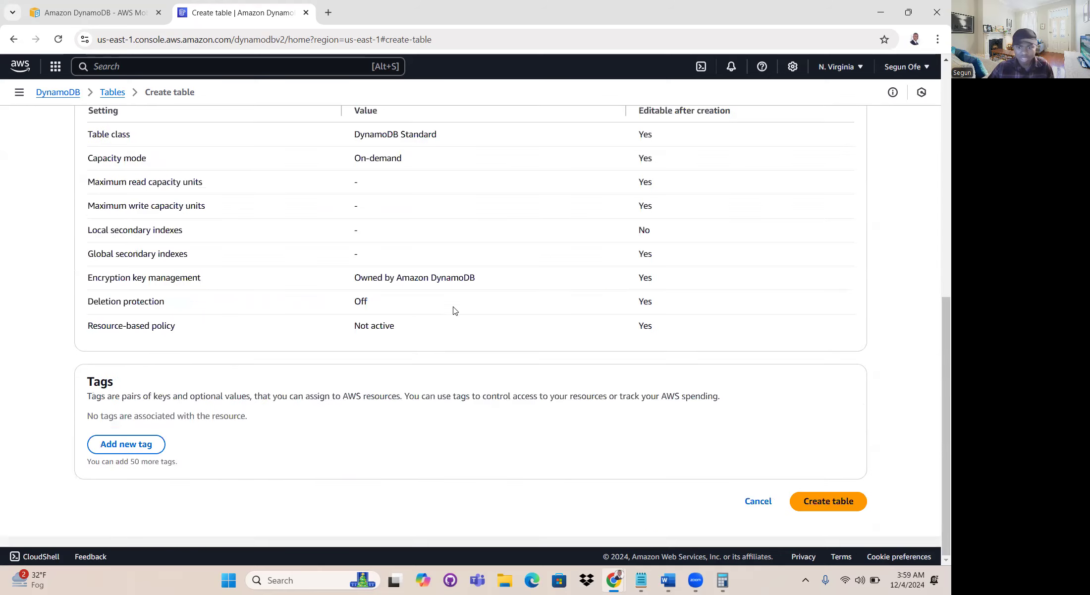
pyautogui.click(824, 501)
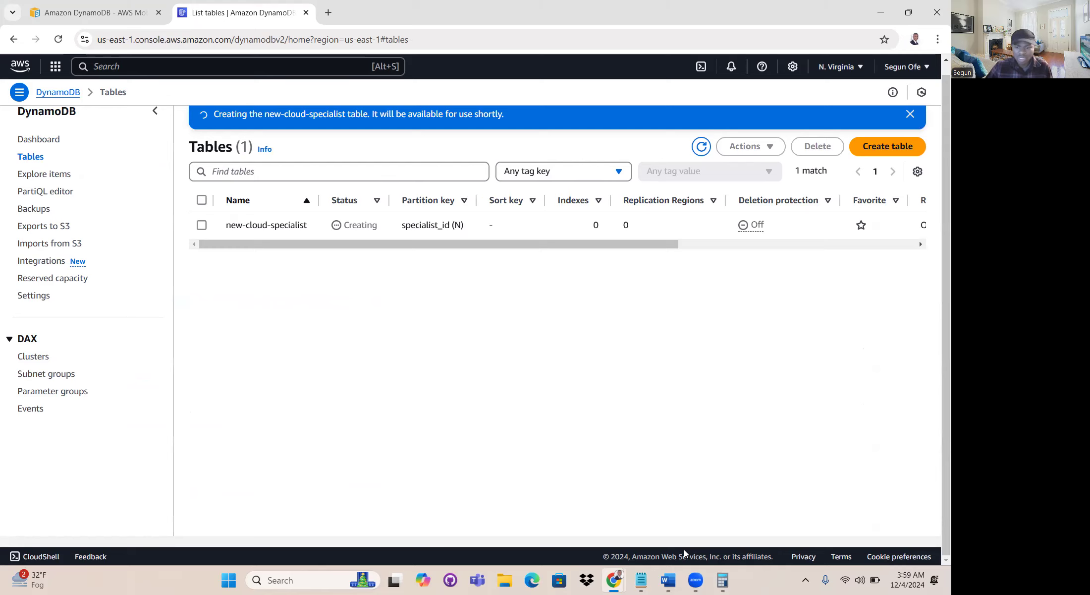
# - Switch to the Specialist_data document in Word and review the table's Specialist_Id, Name and Position columns
pyautogui.moveTo(668, 579)
pyautogui.click(663, 532)
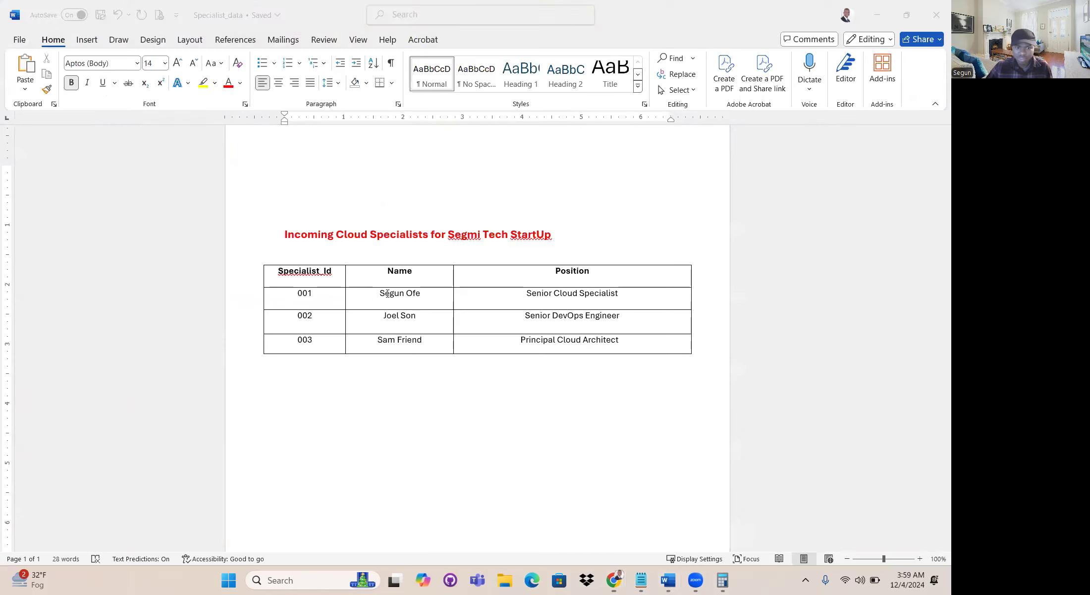
pyautogui.doubleClick(312, 278)
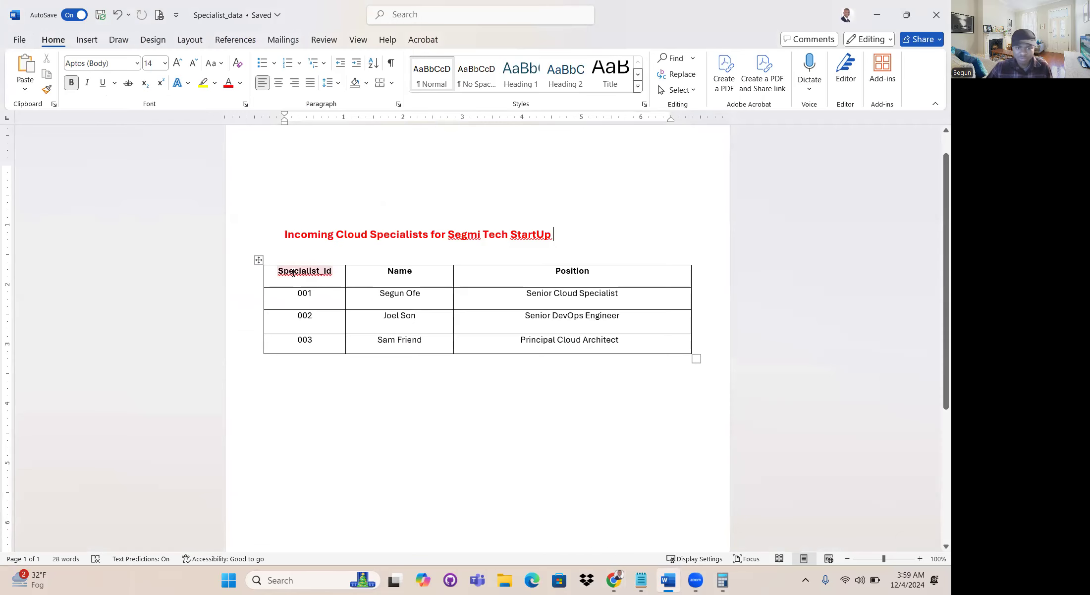
pyautogui.doubleClick(311, 294)
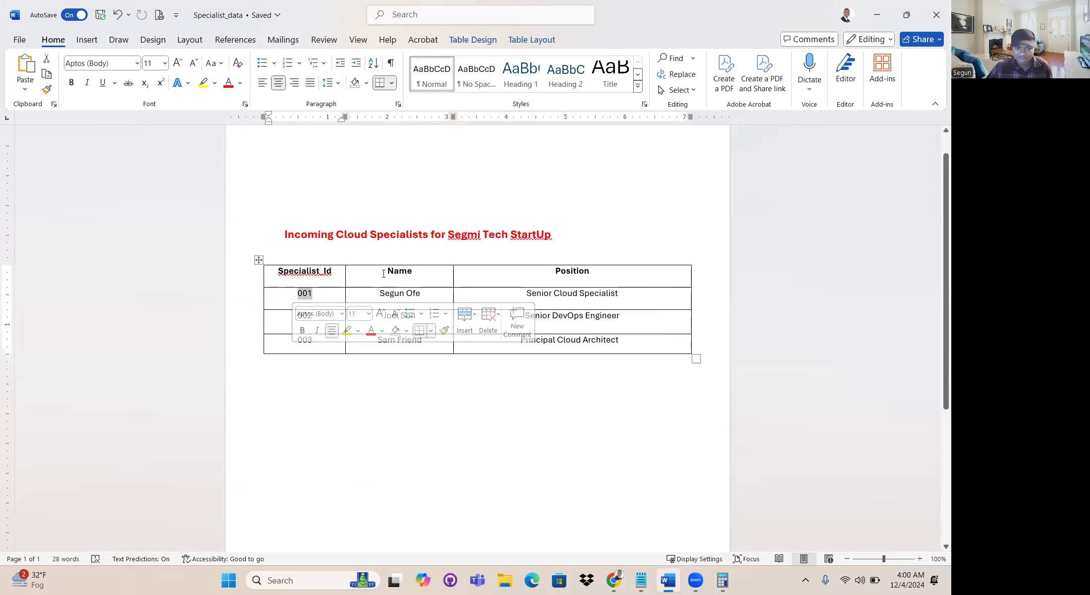
pyautogui.doubleClick(428, 272)
pyautogui.doubleClick(572, 271)
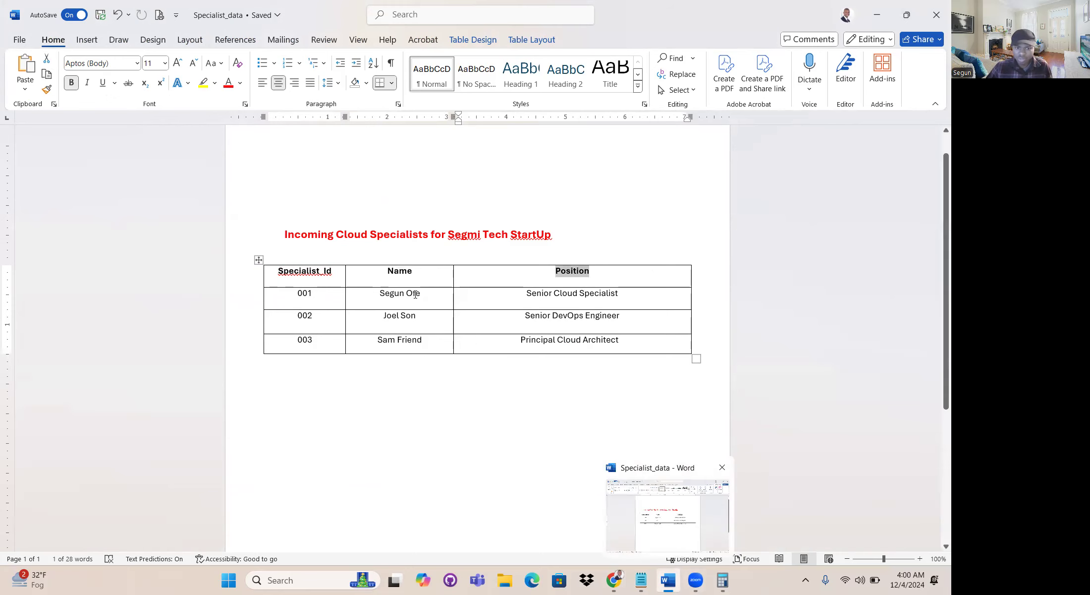
# - Return to the AWS console in Chrome, view the new-cloud-specialist table's items, and go back to the DynamoDB service page
pyautogui.moveTo(613, 579)
pyautogui.click(565, 510)
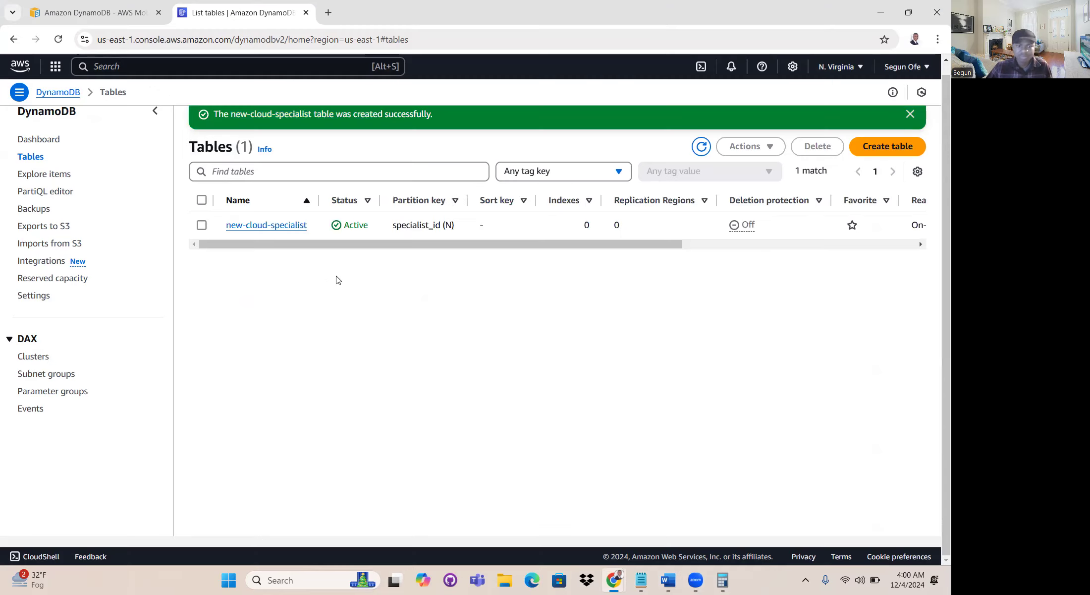
pyautogui.click(272, 227)
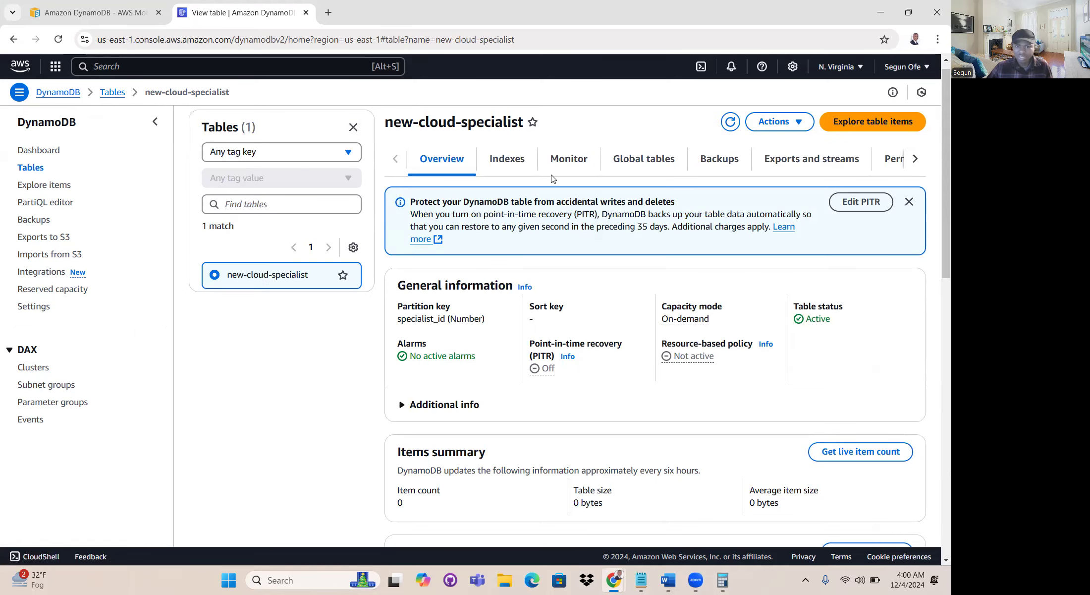
pyautogui.click(868, 122)
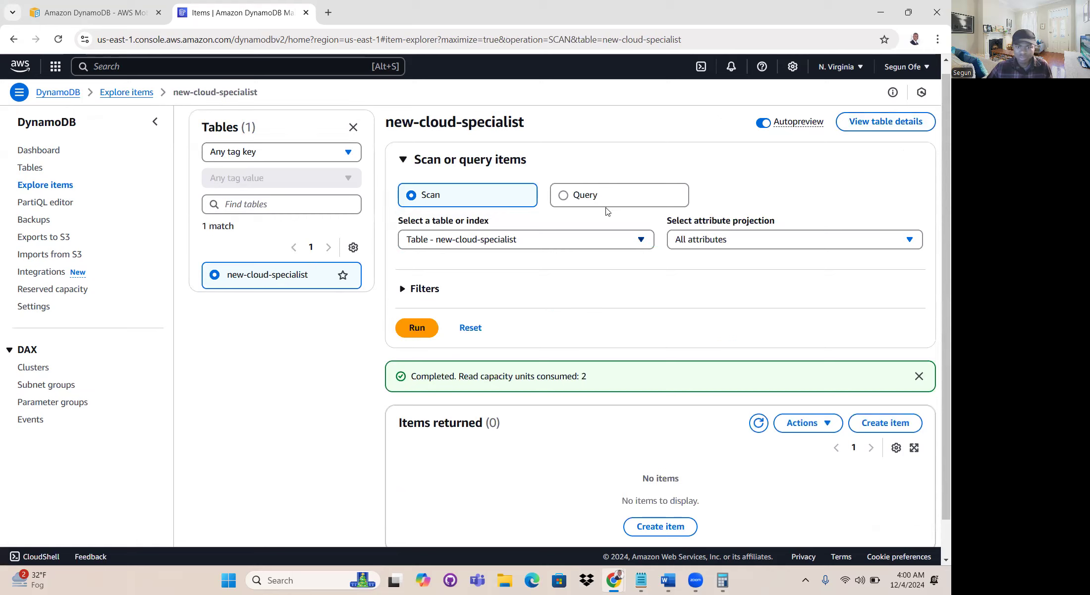
pyautogui.click(110, 97)
pyautogui.click(58, 92)
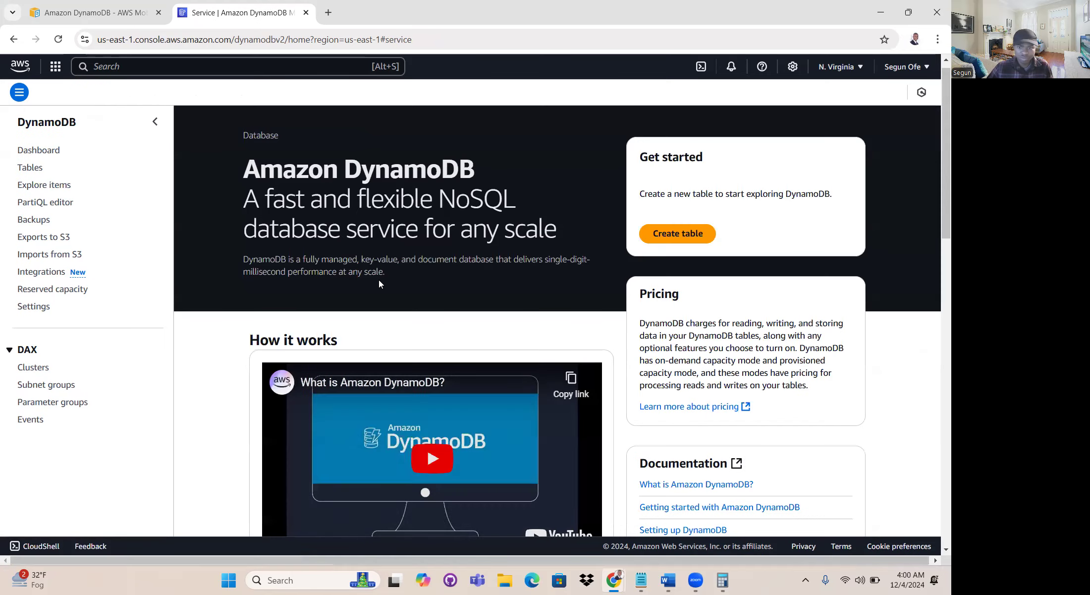
# - Start a new item in the new-cloud-specialist table and set its specialist_id value to 001
pyautogui.click(31, 169)
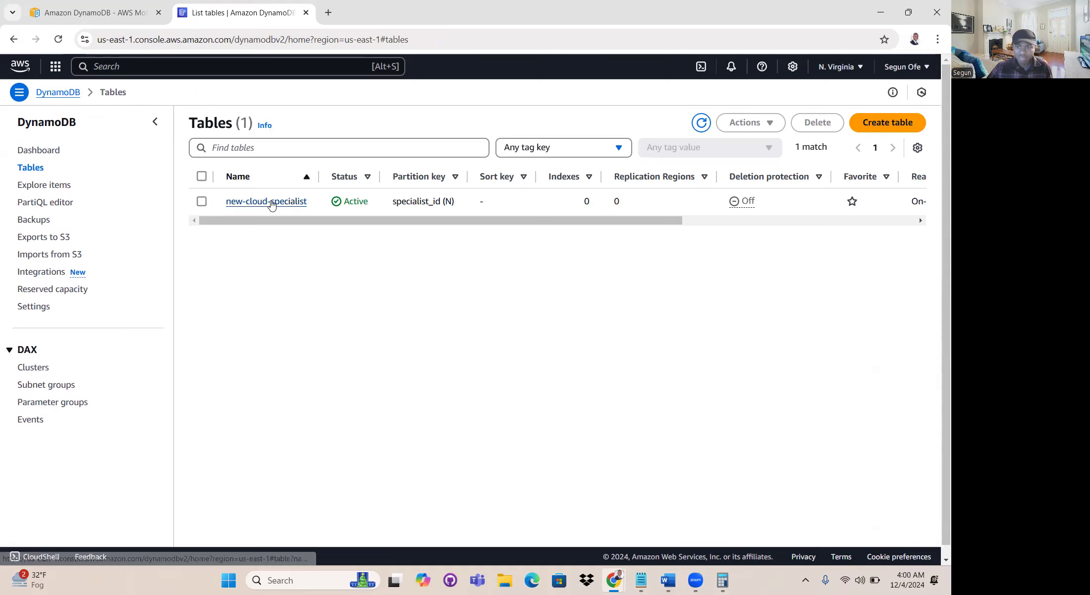
pyautogui.click(278, 203)
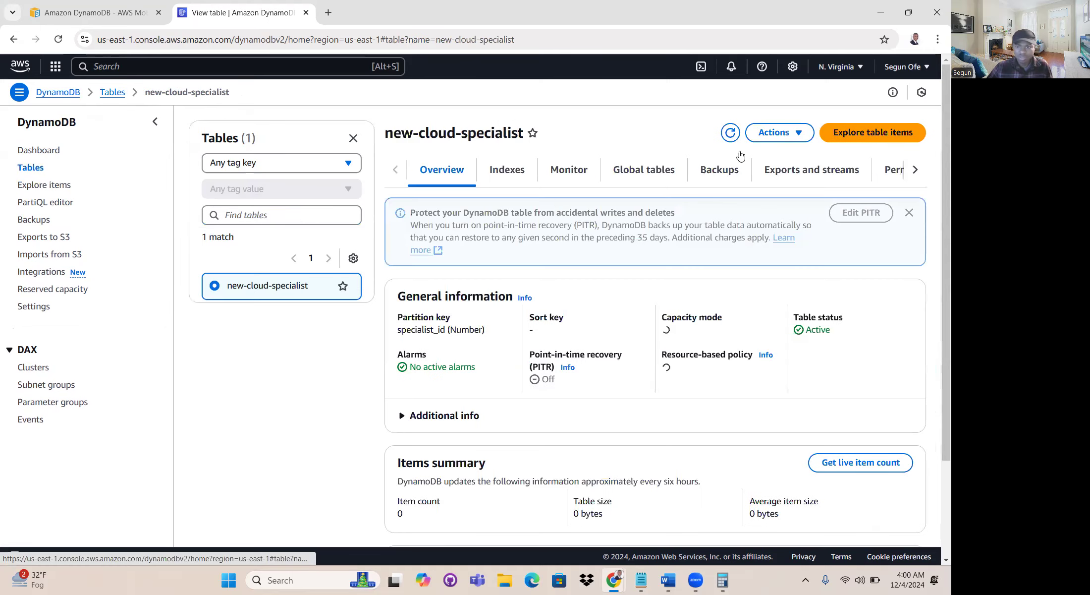
pyautogui.click(782, 137)
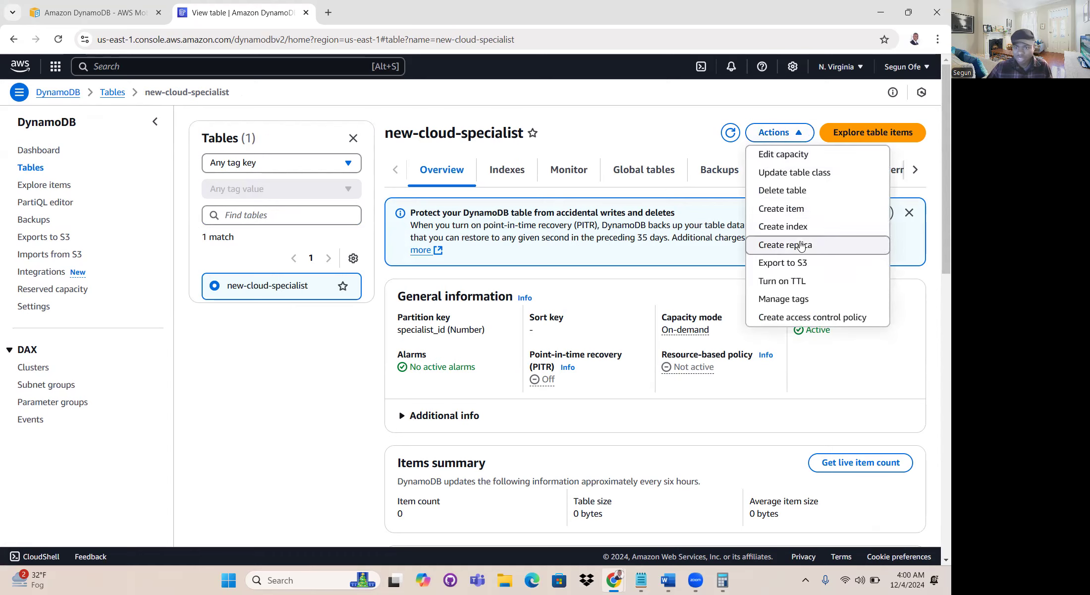
pyautogui.click(782, 210)
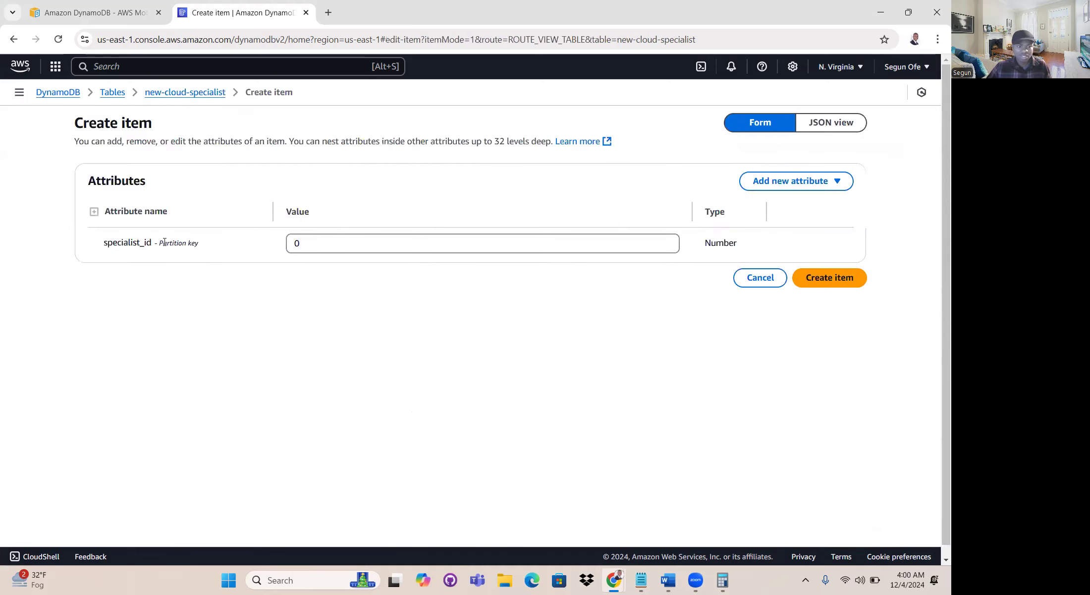
pyautogui.moveTo(106, 243); pyautogui.dragTo(164, 241)
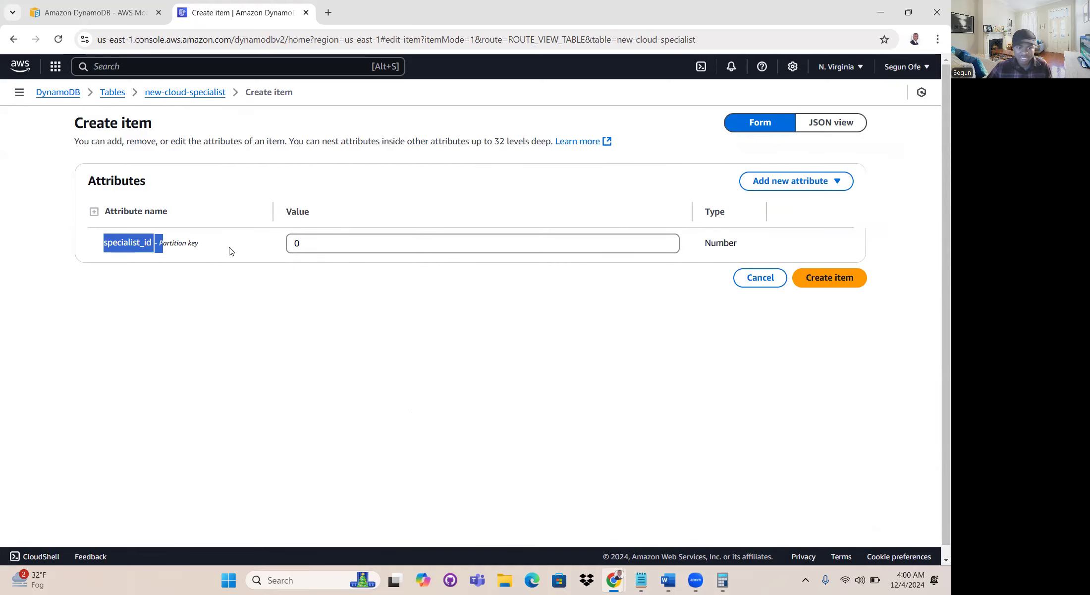
pyautogui.click(317, 243)
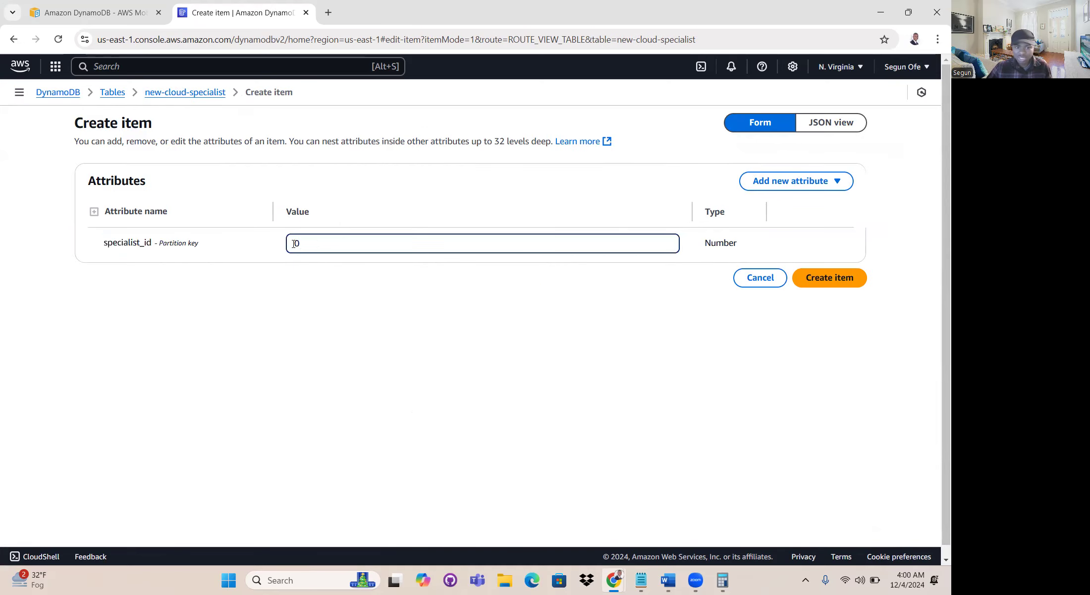
pyautogui.write('001')
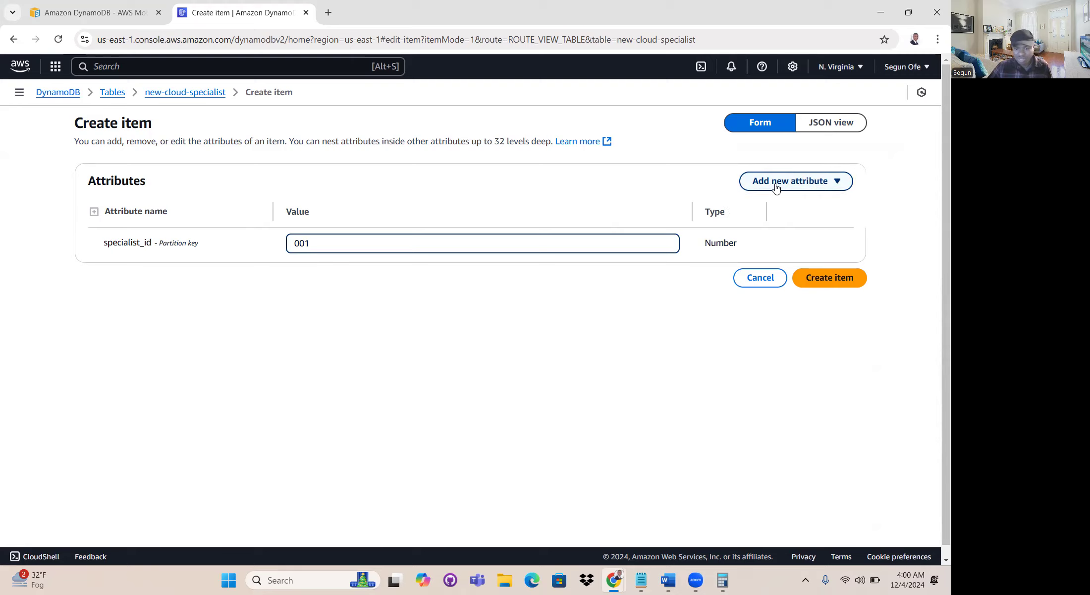
# - Switch to the Specialist_data document in Word and check the first specialist's ID and name
pyautogui.click(677, 569)
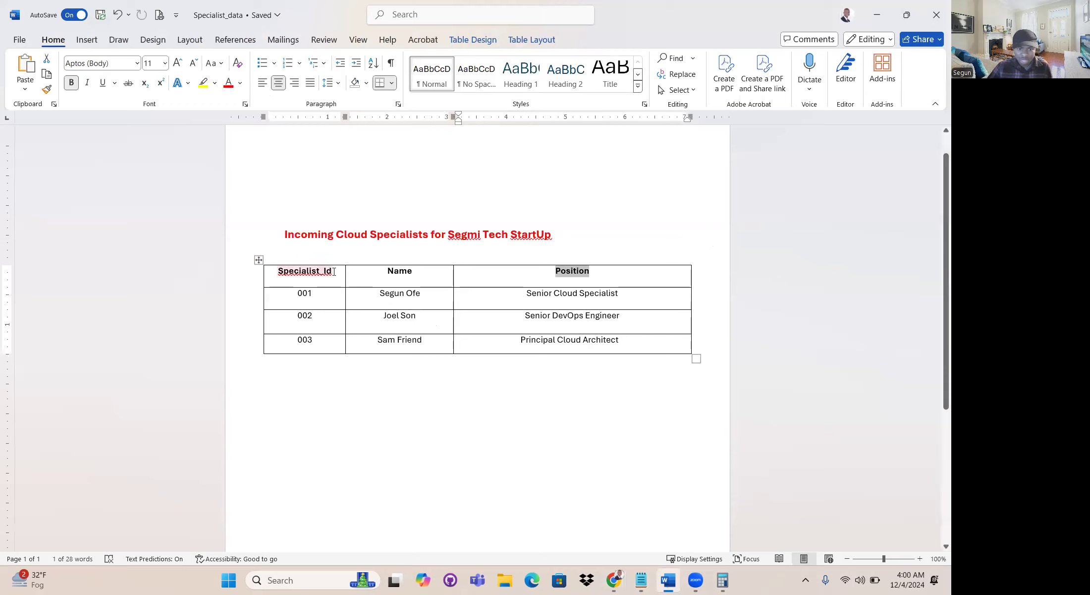
pyautogui.doubleClick(280, 272)
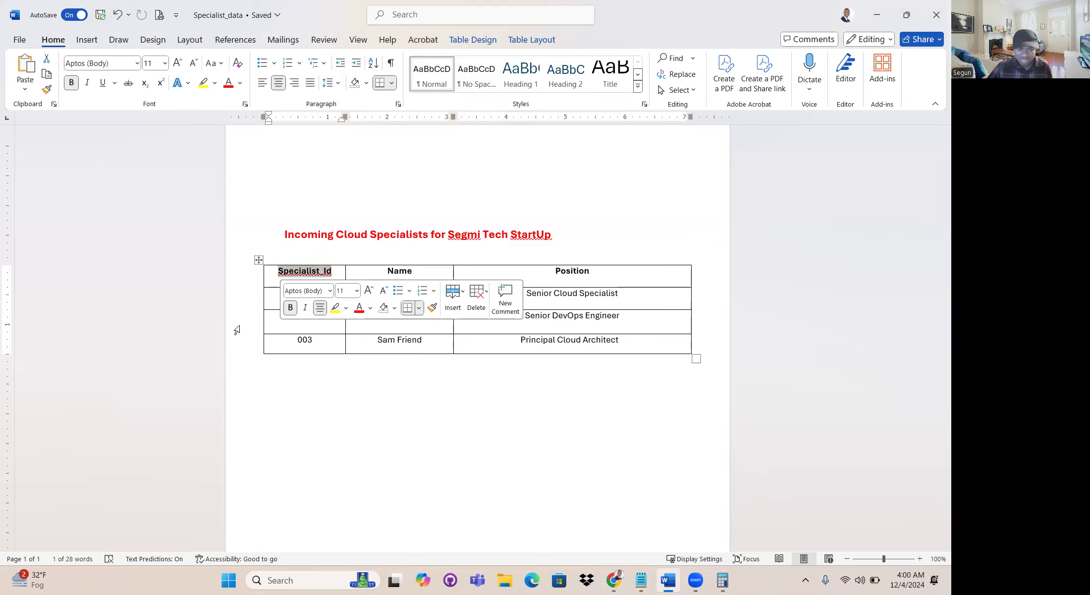
pyautogui.click(268, 234)
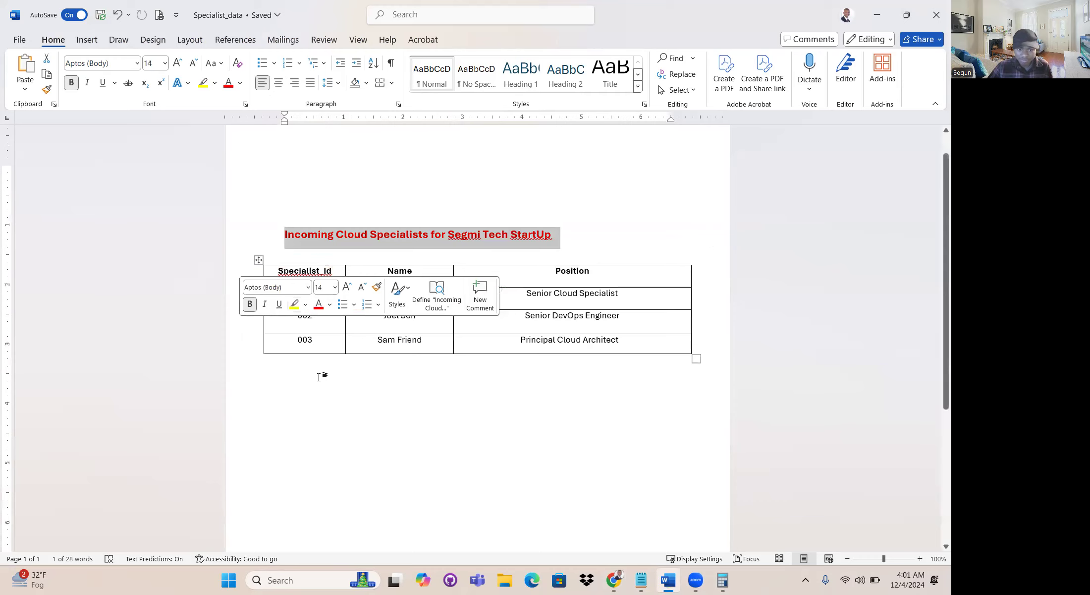
pyautogui.doubleClick(305, 293)
pyautogui.moveTo(420, 272); pyautogui.dragTo(381, 271)
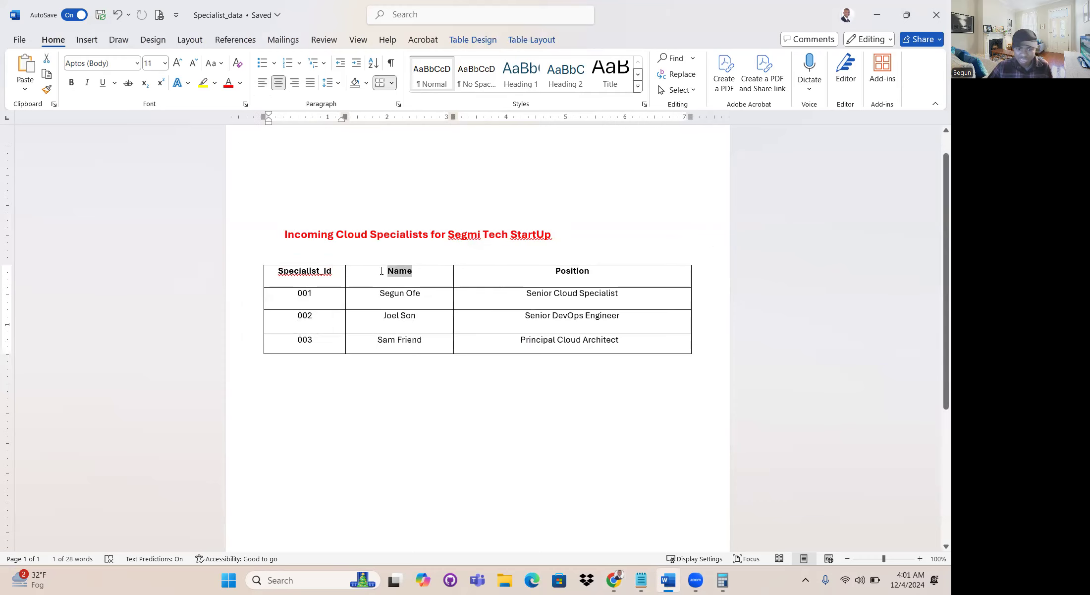
pyautogui.tripleClick(375, 295)
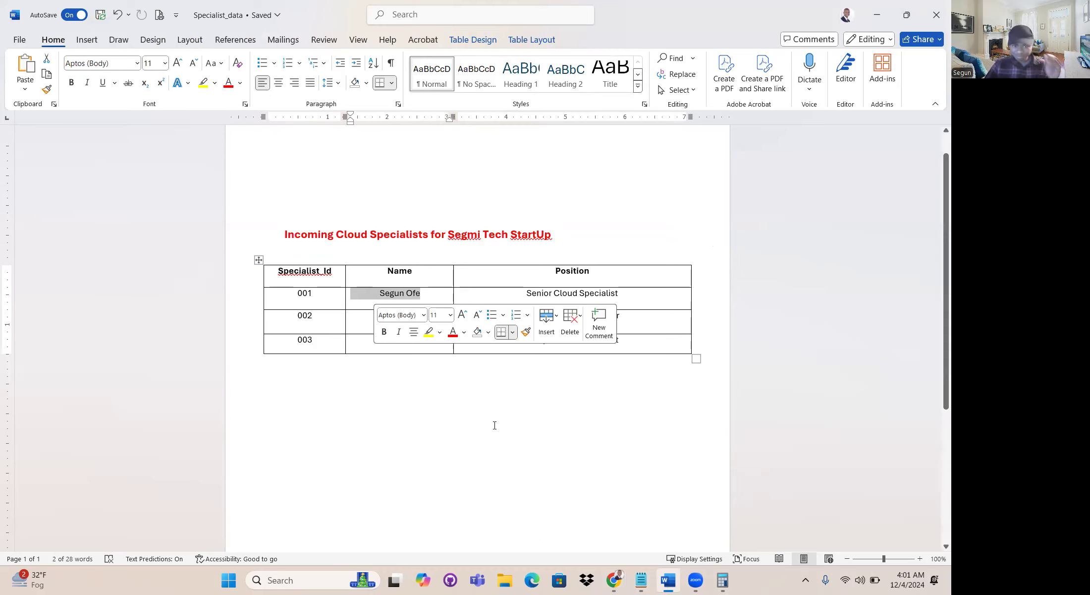
# - Check the Name column heading in Word, return to the AWS console, and add a string attribute called name with the first specialist's full name
pyautogui.moveTo(381, 273); pyautogui.dragTo(422, 277)
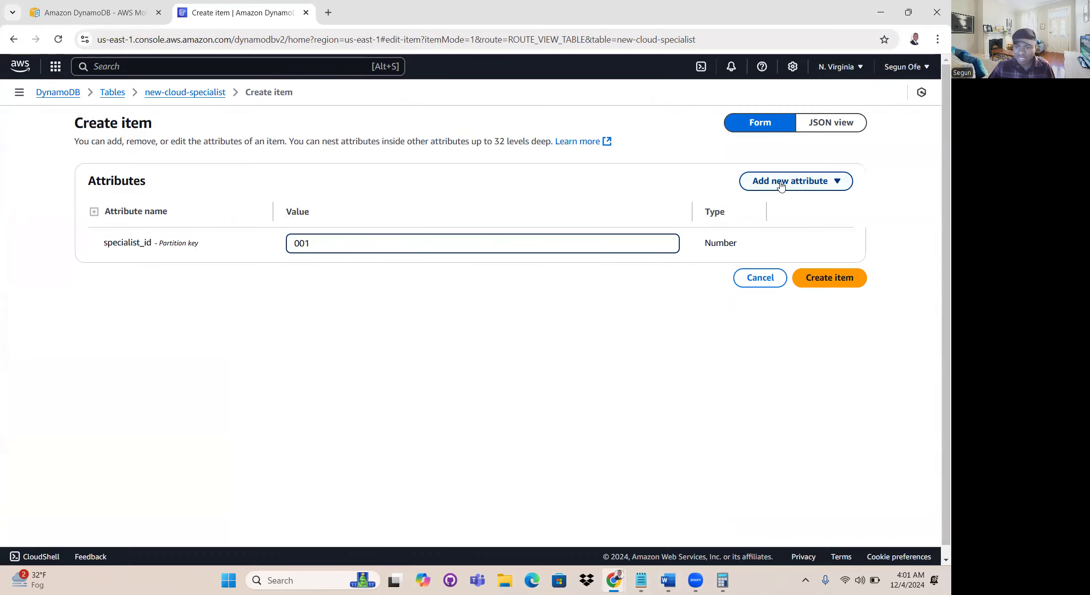
pyautogui.click(782, 186)
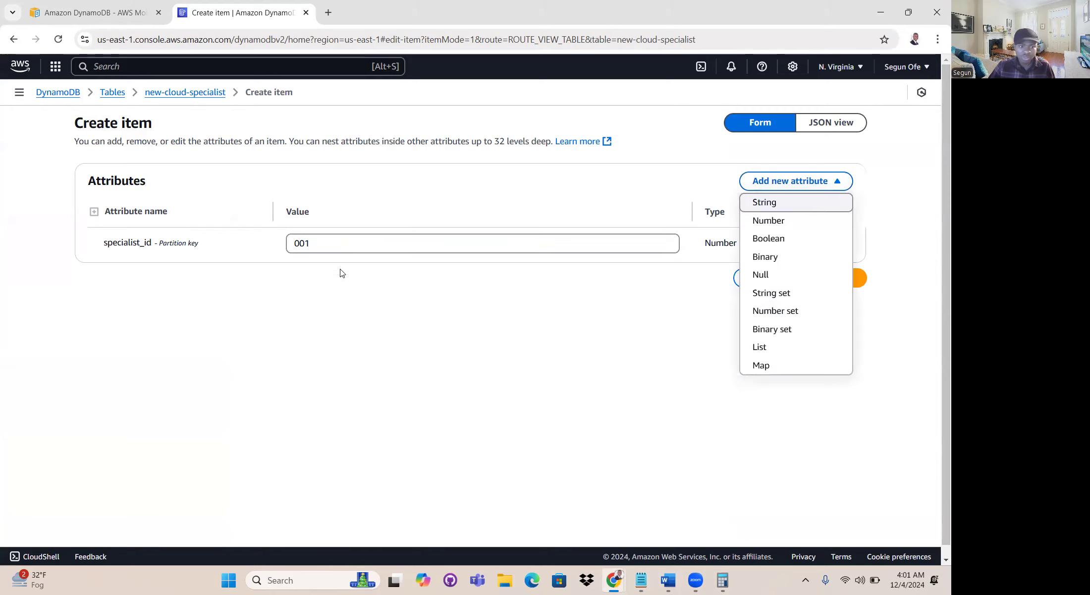
pyautogui.click(771, 207)
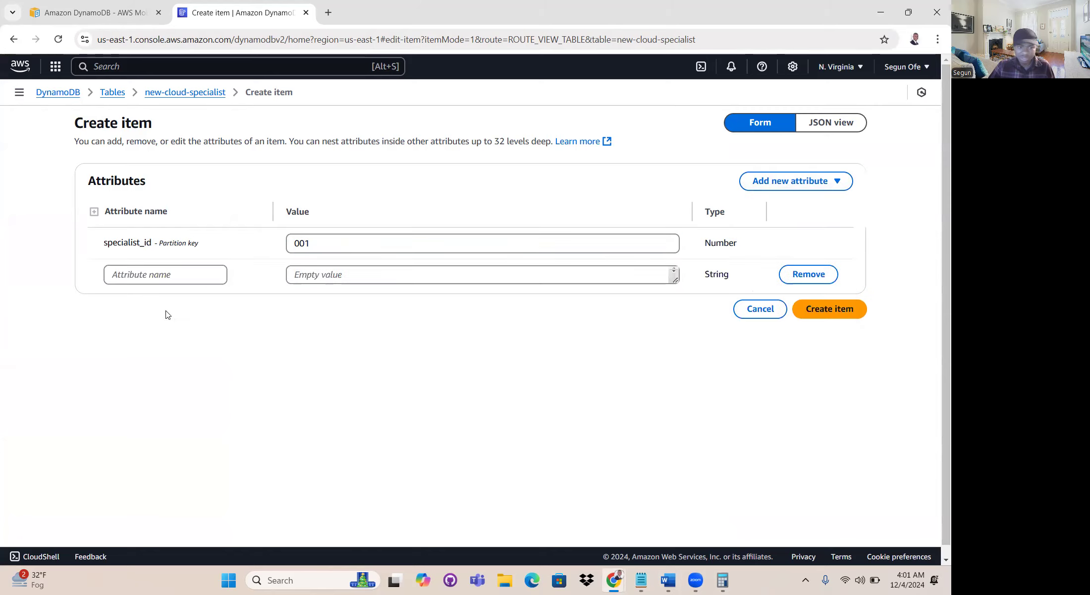
pyautogui.click(170, 274)
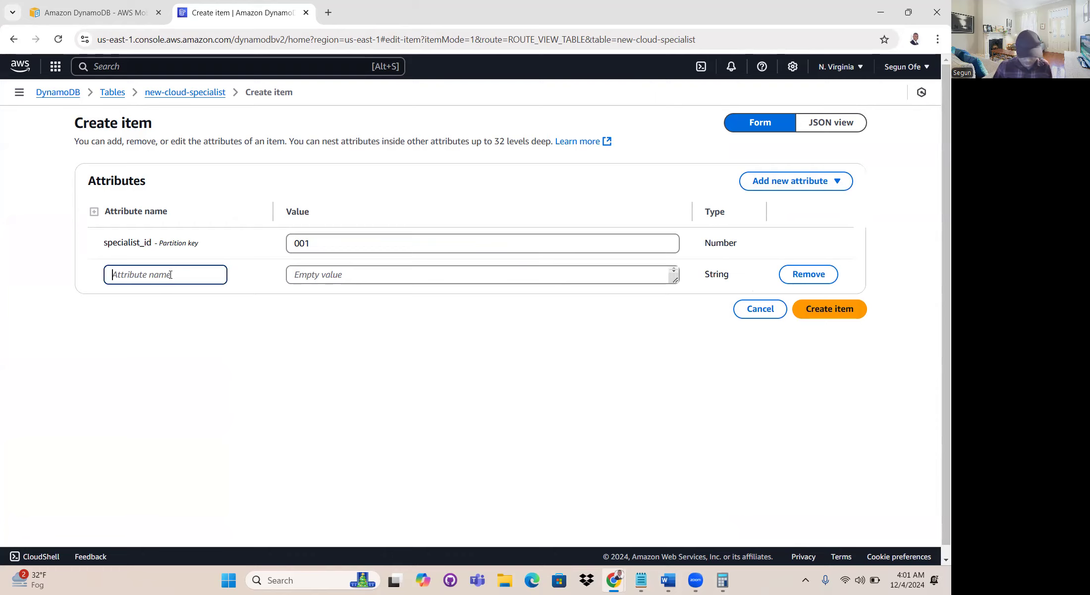
pyautogui.write('name')
pyautogui.press('Tab')
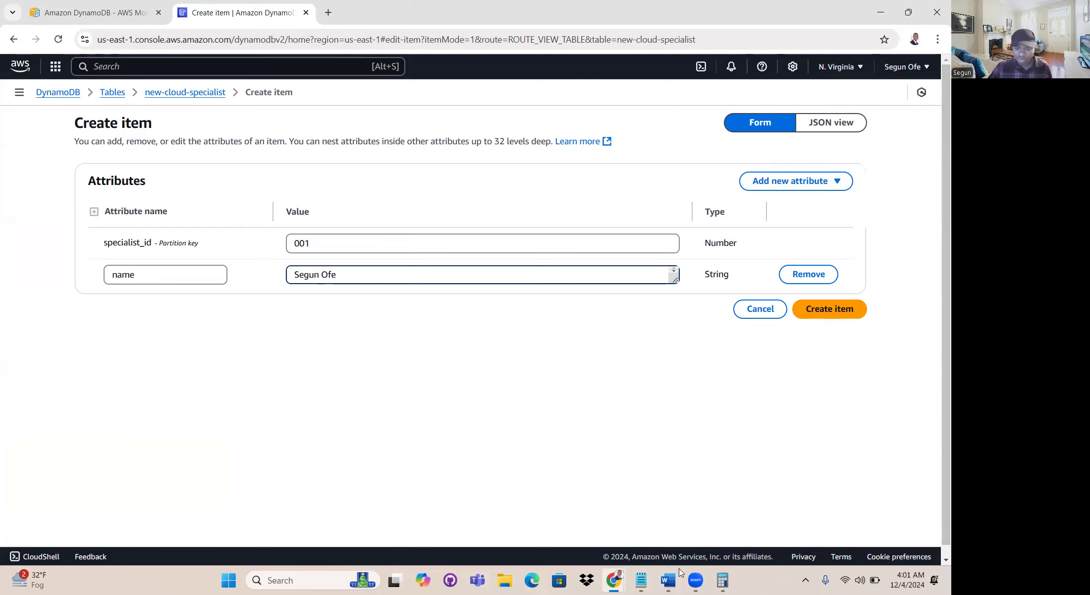
# - Switch to the Specialist_data document in Word and check the Position column heading and the first specialist's position
pyautogui.moveTo(673, 581)
pyautogui.click(669, 537)
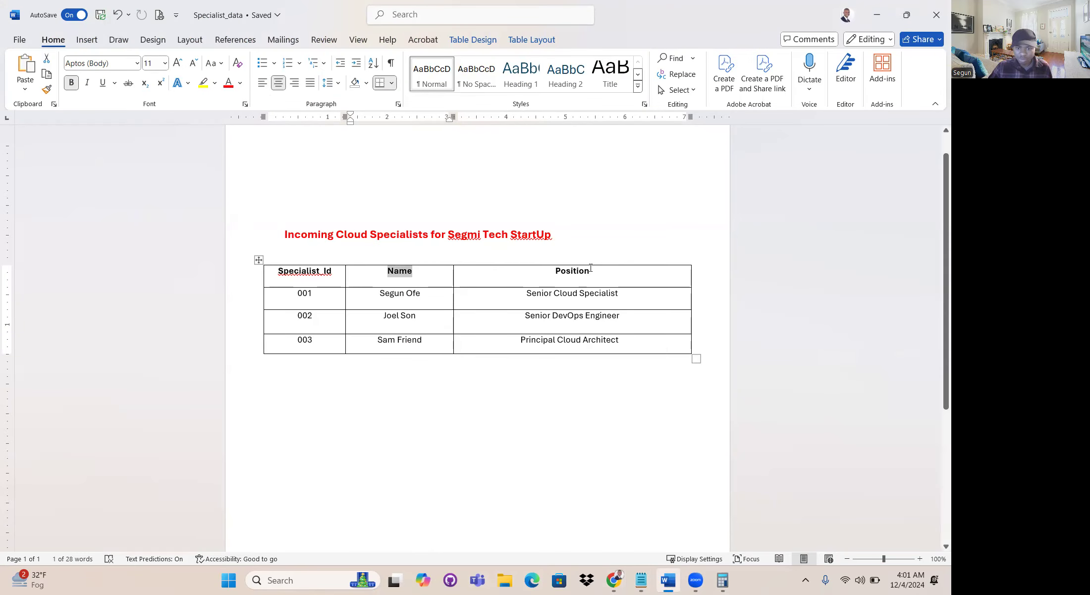
pyautogui.doubleClick(558, 271)
pyautogui.moveTo(521, 296); pyautogui.dragTo(620, 294)
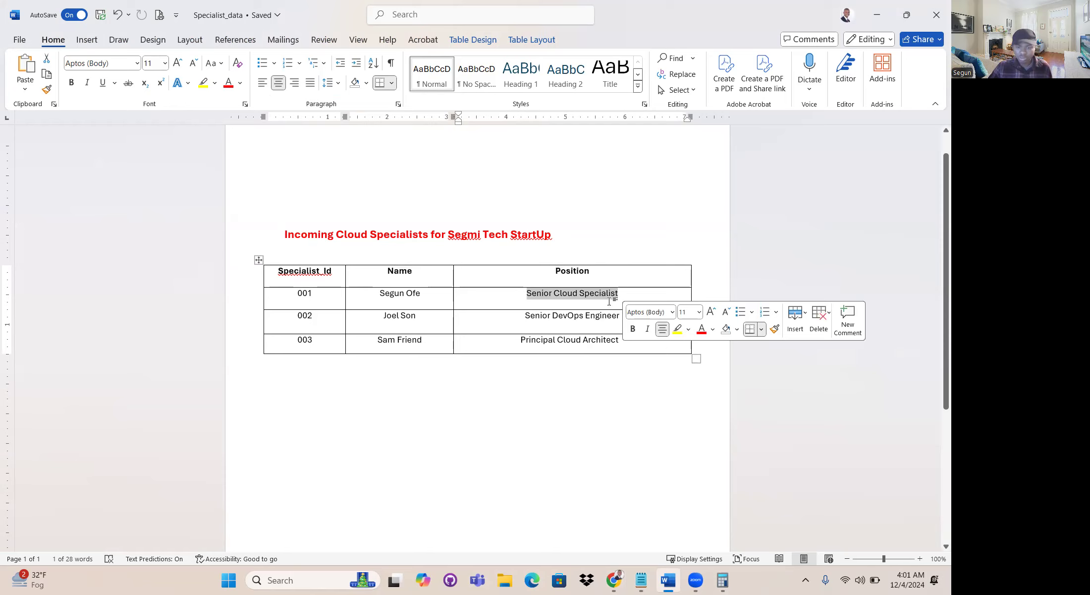
# - Back in the AWS console, add a string attribute called position with the value Senior Cloud Specialist and create the item
pyautogui.hotkey('alt', 'Tab')
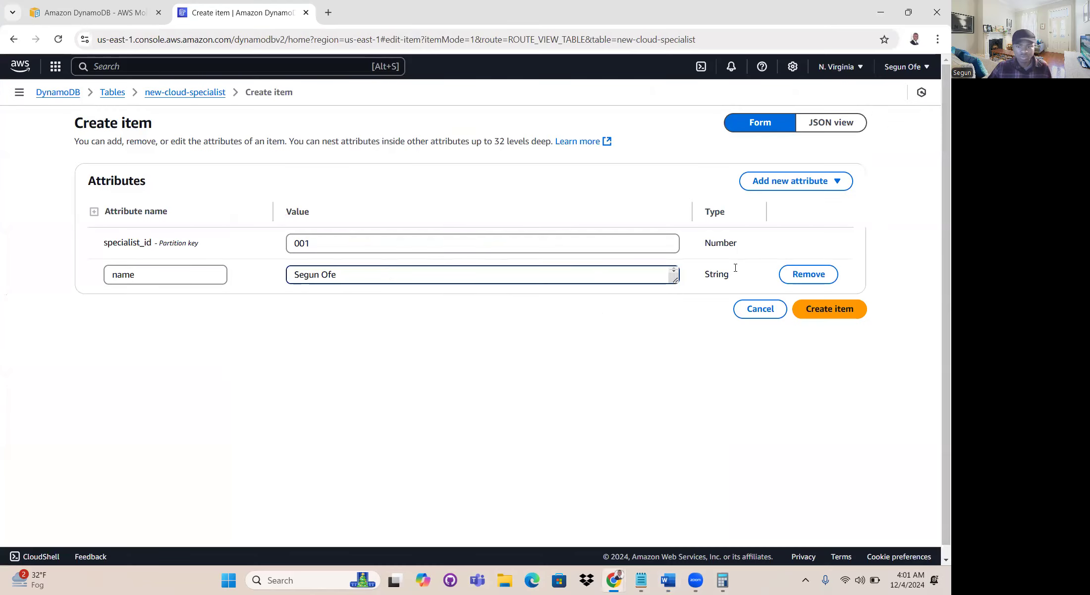
pyautogui.click(779, 183)
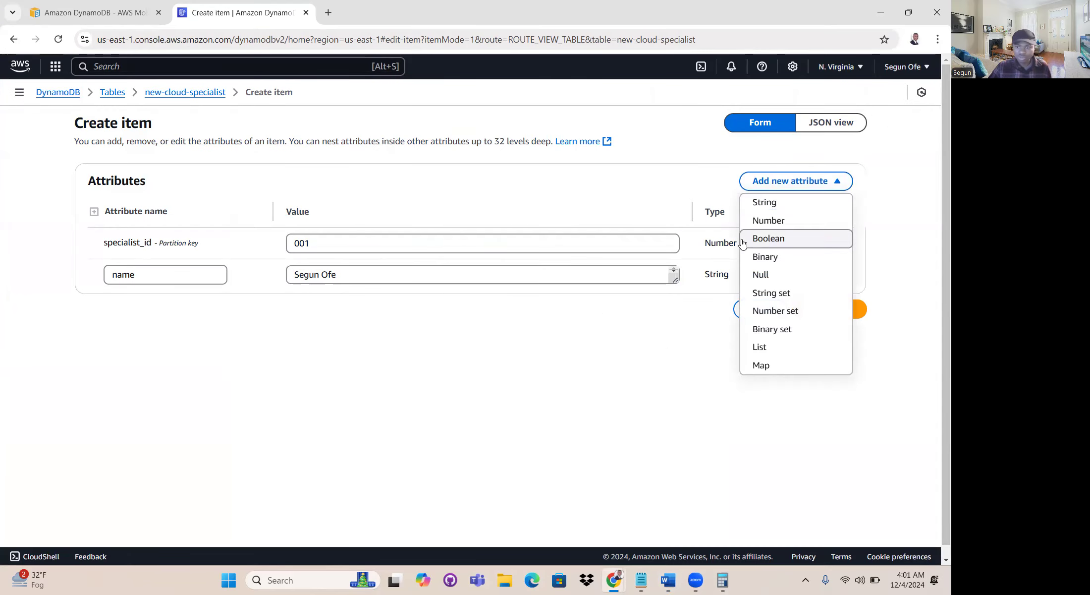
pyautogui.click(763, 202)
pyautogui.click(194, 305)
pyautogui.write('position')
pyautogui.press('Tab')
pyautogui.write('Senio')
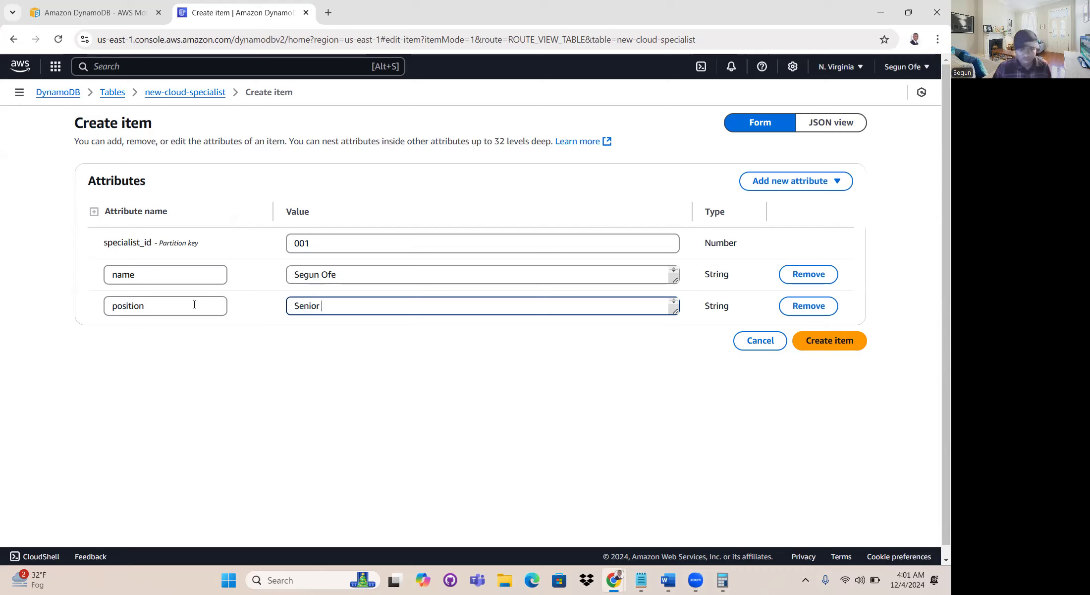
pyautogui.write('r Cloud Specialist')
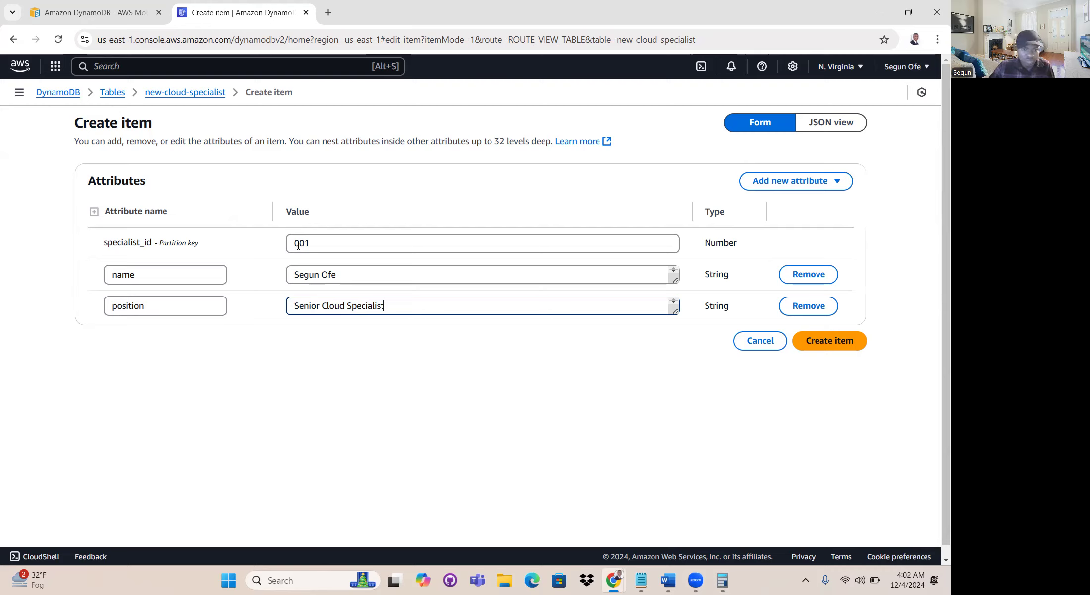
pyautogui.click(832, 341)
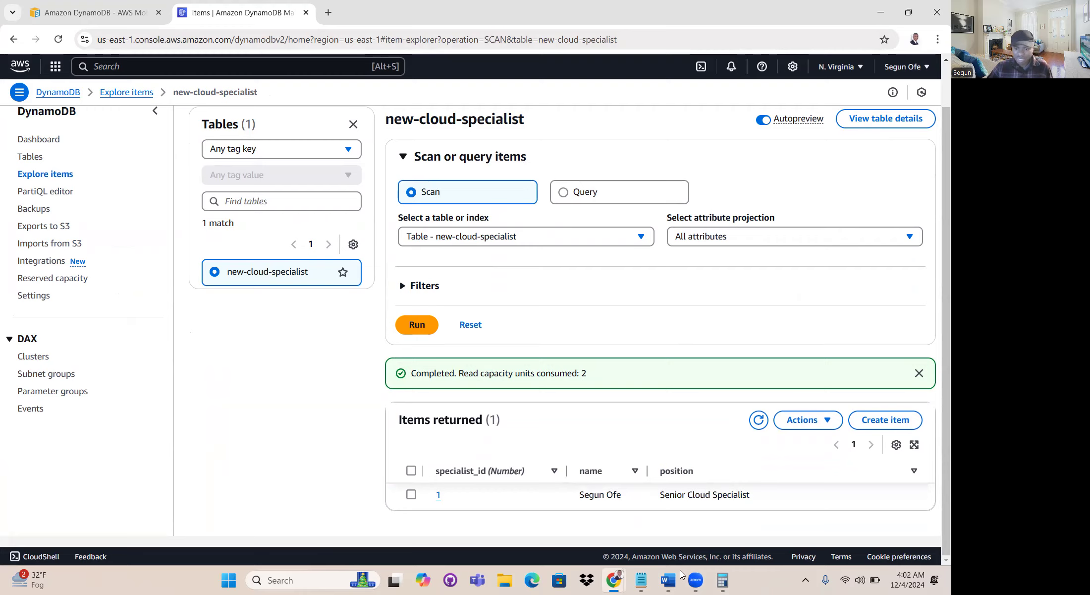
# - Check the second specialist's row in the Specialist_data document in Word and return to the AWS console in Chrome
pyautogui.moveTo(669, 579)
pyautogui.click(670, 536)
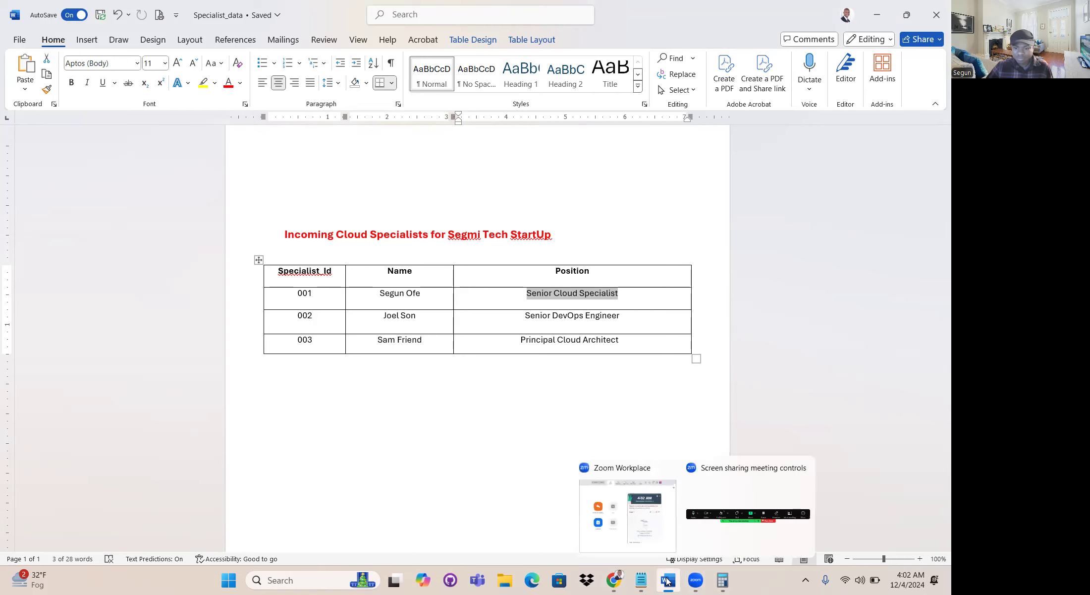
pyautogui.click(615, 576)
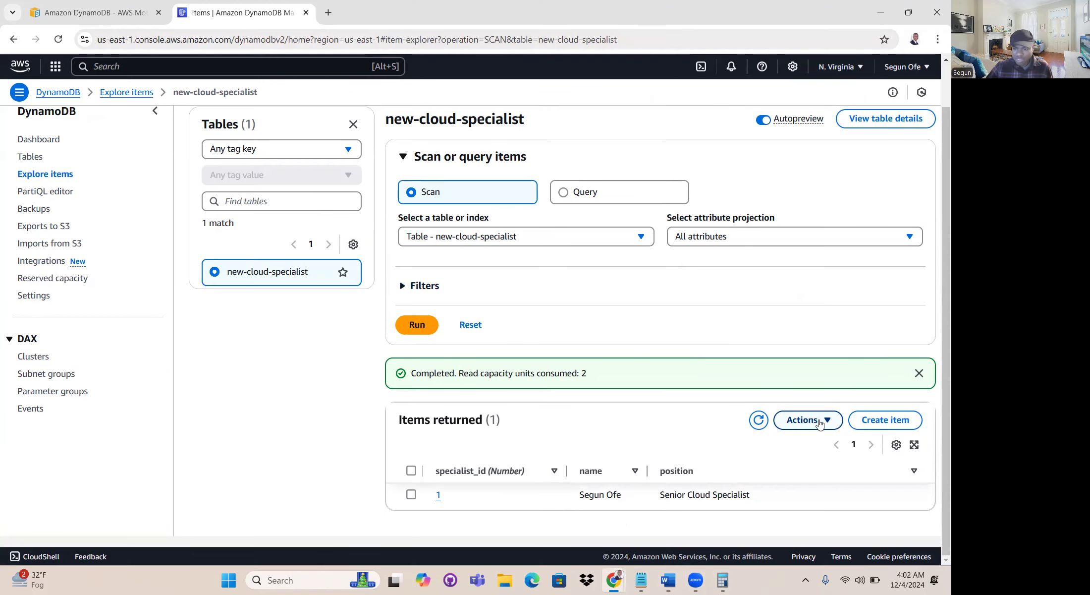
# - Start another item in the new-cloud-specialist table and set its specialist_id value to 002
pyautogui.click(878, 420)
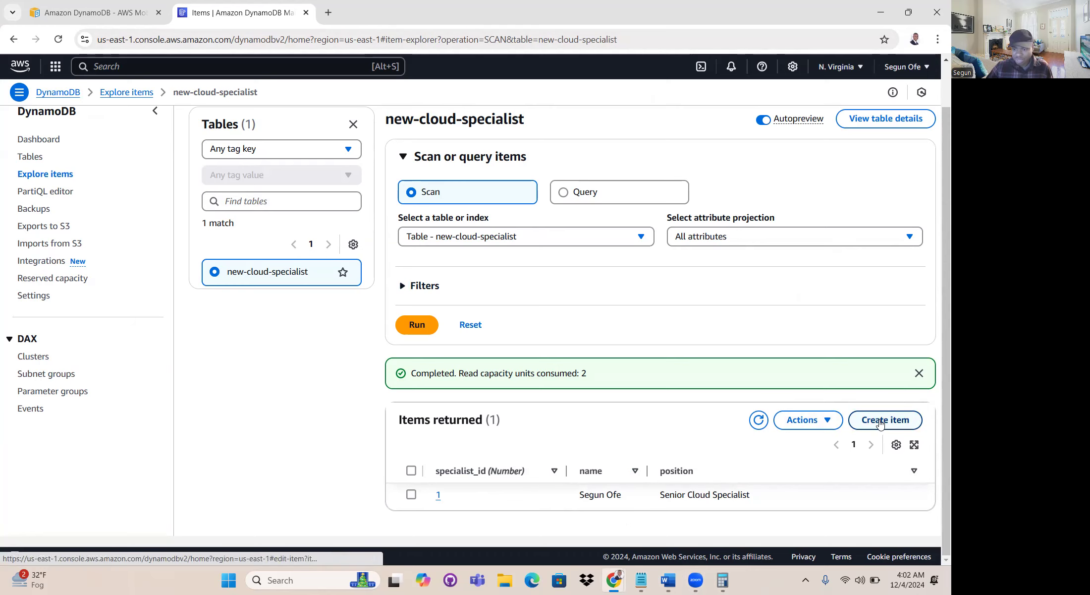
pyautogui.click(334, 237)
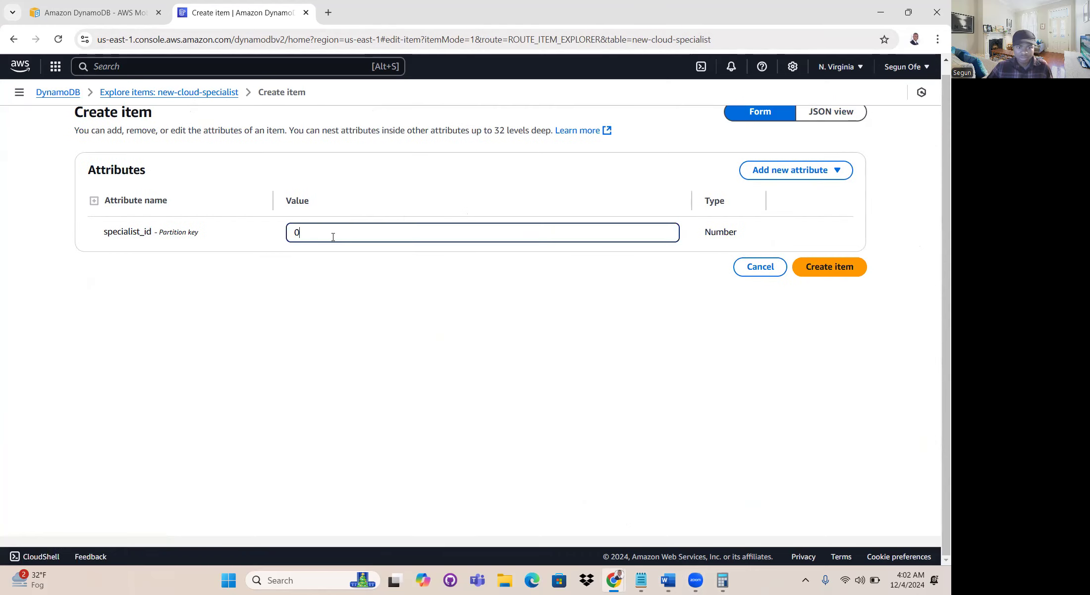
pyautogui.write('002')
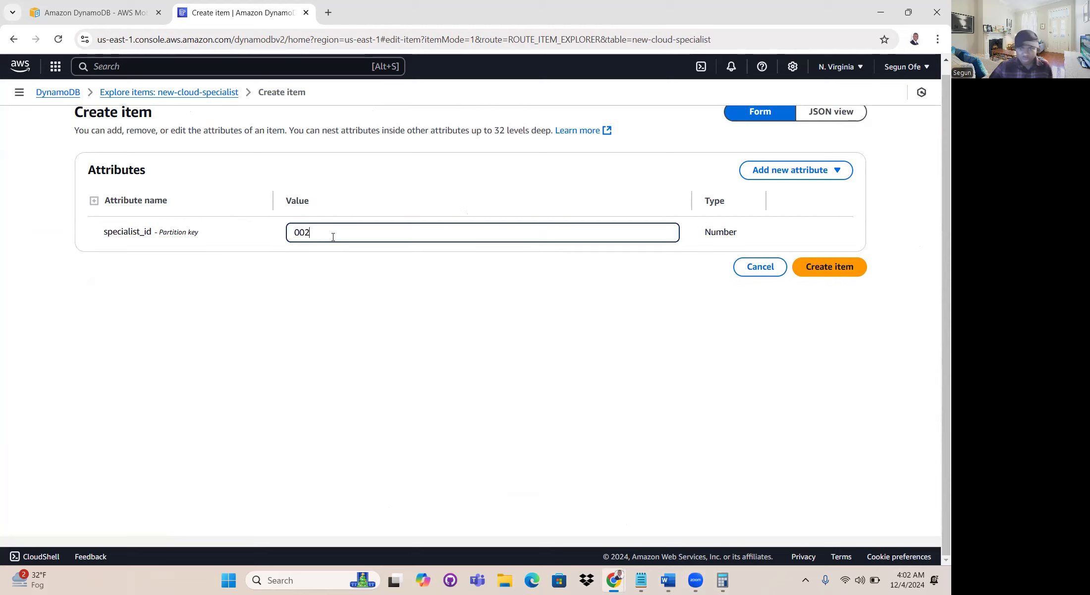
# - Add a string attribute called name to item 002 and enter the second specialist's full name as its value
pyautogui.click(781, 171)
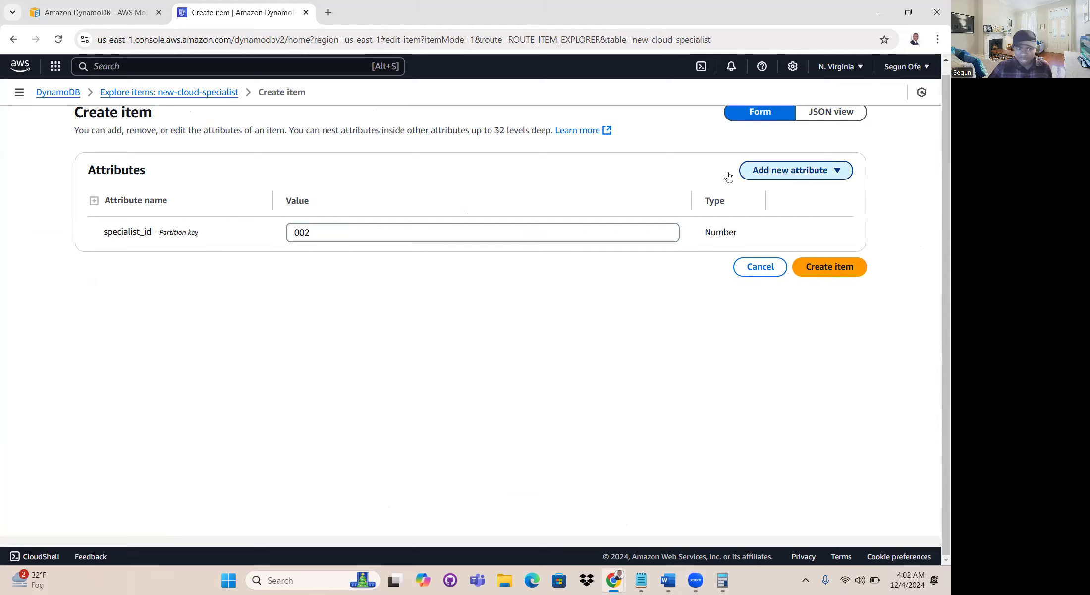
pyautogui.press('Return')
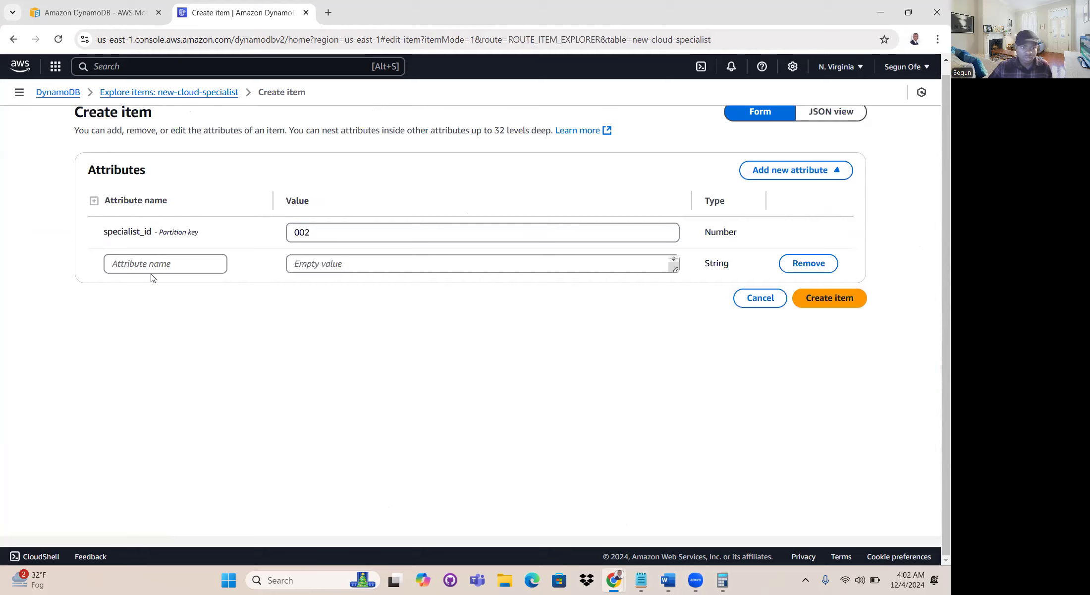
pyautogui.click(160, 264)
pyautogui.write('name')
pyautogui.press('Tab')
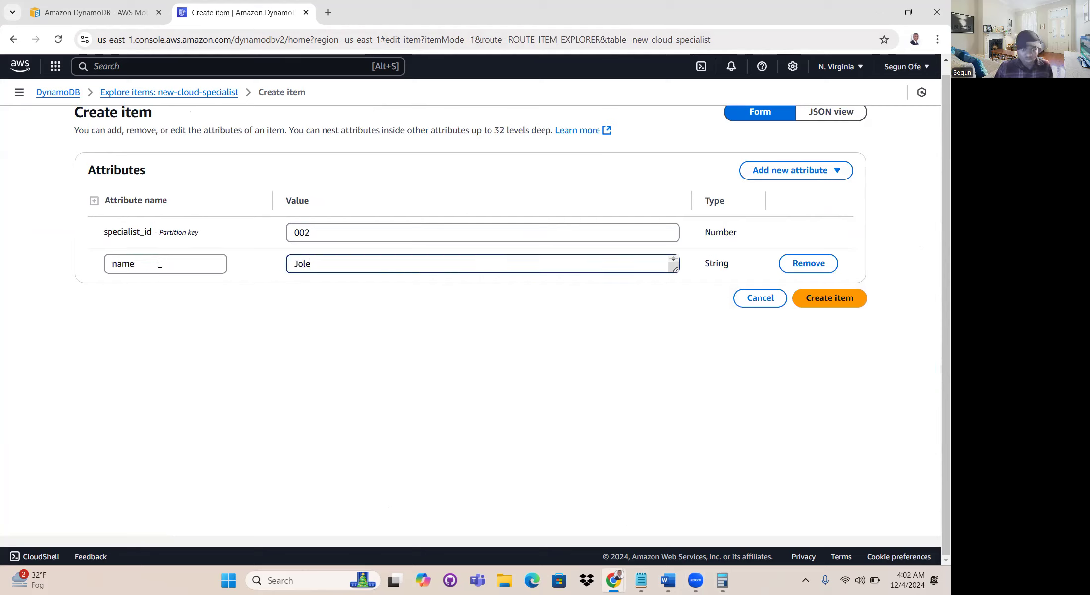
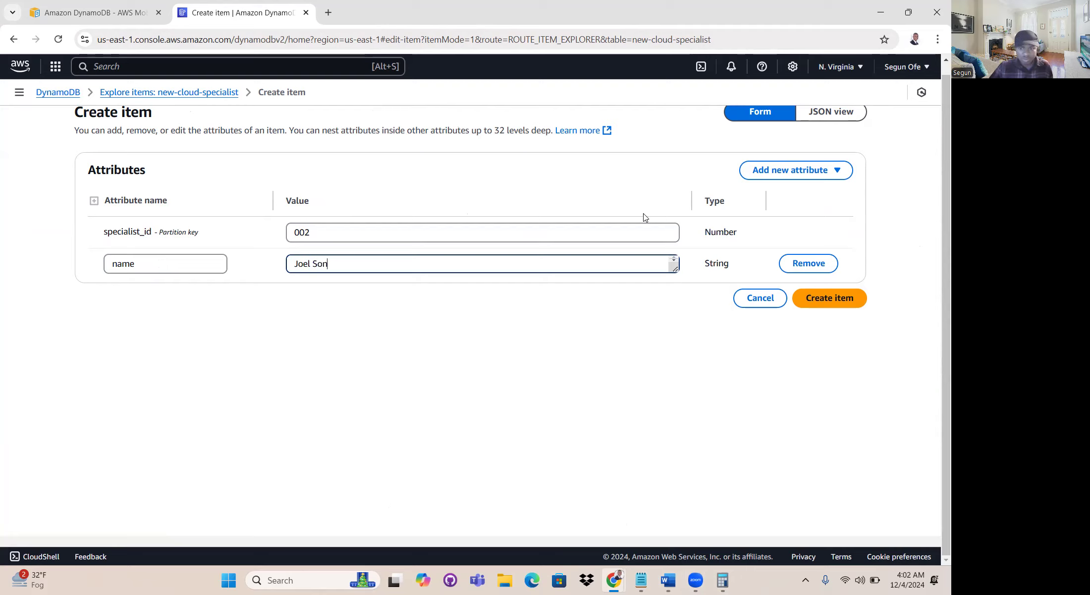
# - Add a string attribute called position with the value Senior DevOps Engineer to item 002 and create the item
pyautogui.click(818, 170)
pyautogui.click(771, 192)
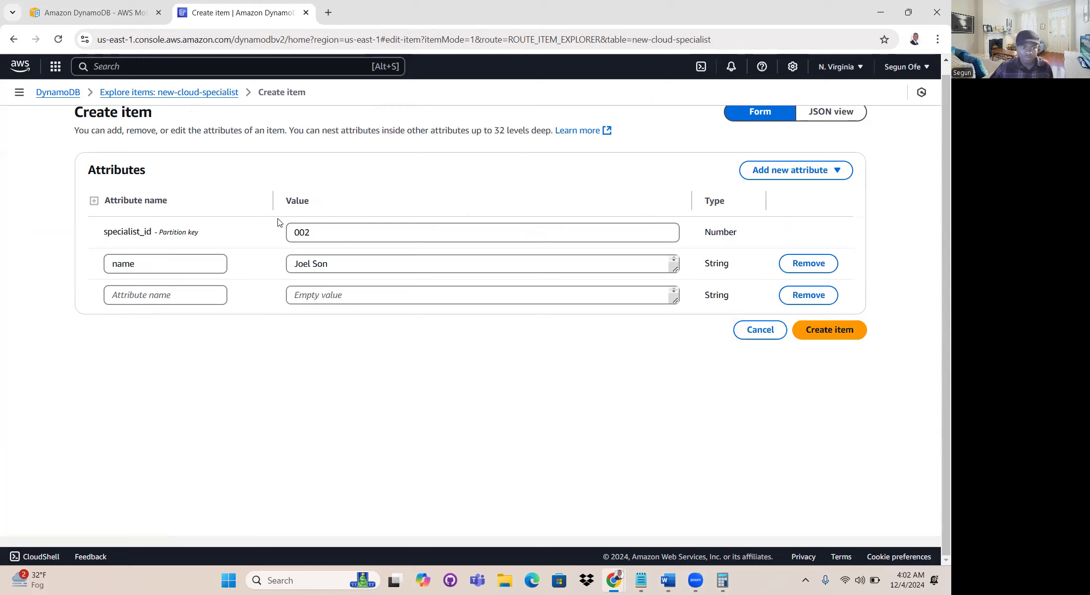
pyautogui.click(178, 297)
pyautogui.write('position')
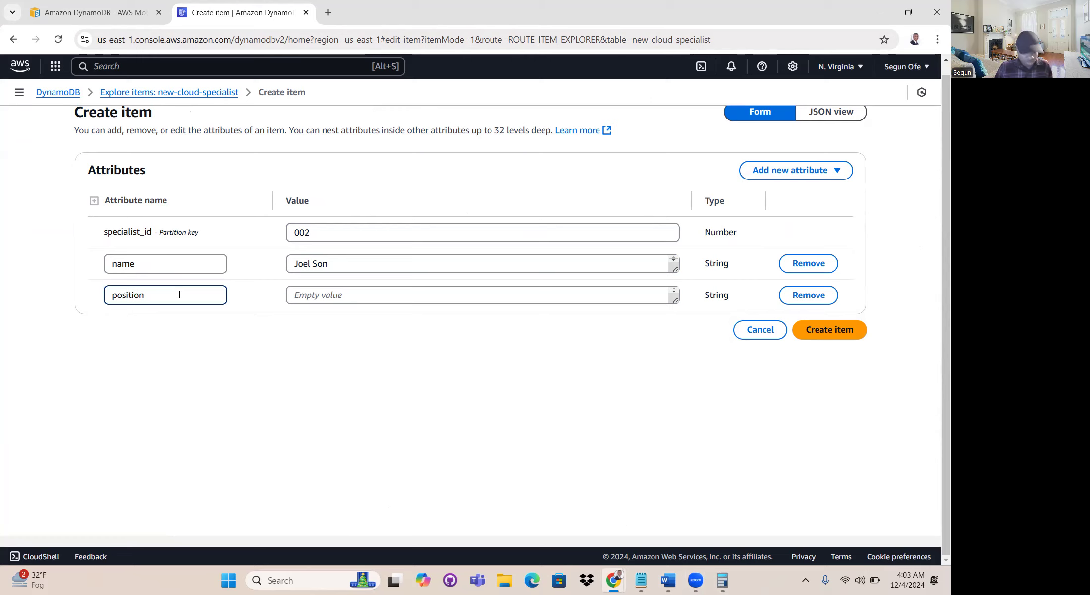
pyautogui.press('Tab')
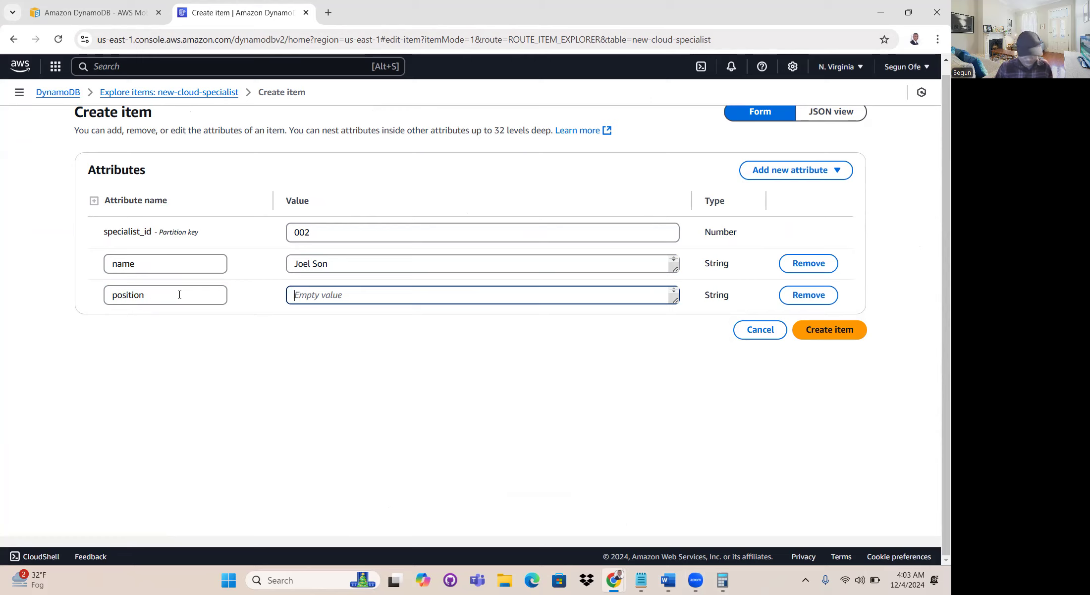
pyautogui.write('Senior')
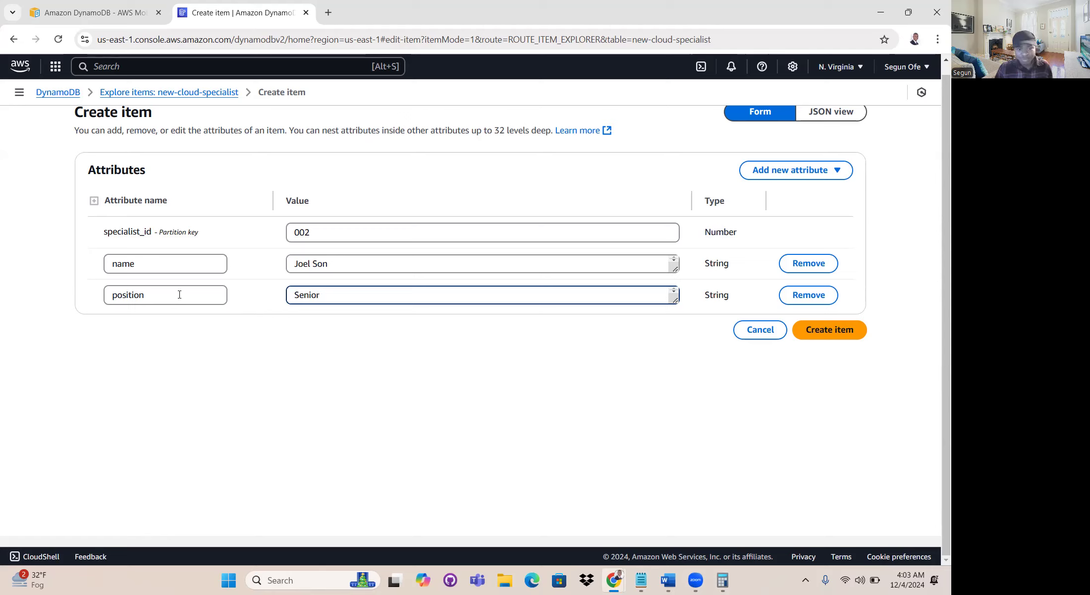
pyautogui.write('DevOps Engineer')
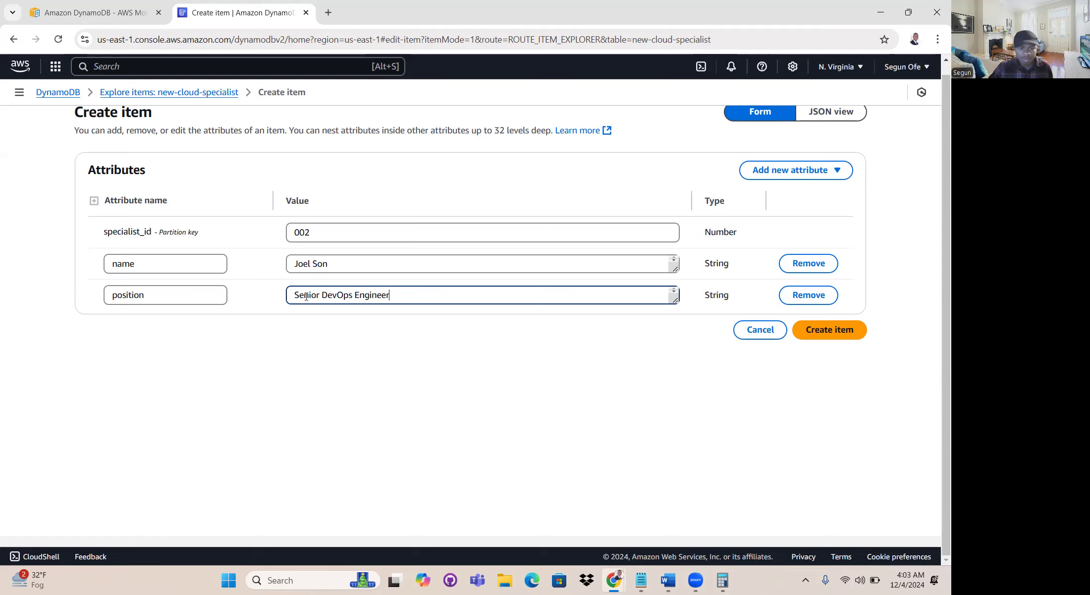
pyautogui.click(849, 337)
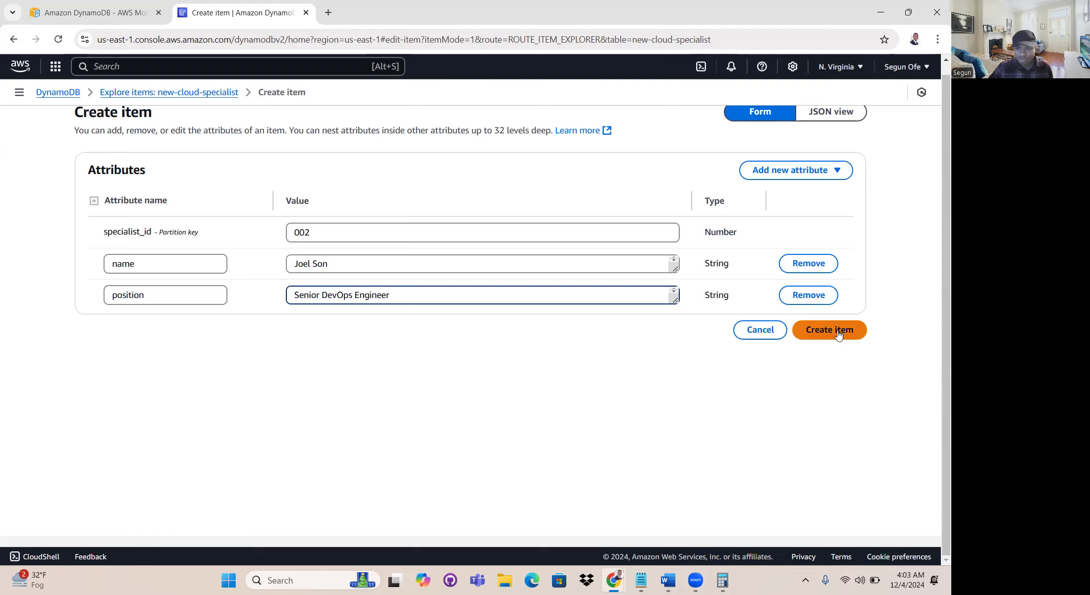
# - View the table's returned items, check the third specialist's row in the Specialist_data Word document, and return to the AWS console
pyautogui.scroll(-1, 656, 396)
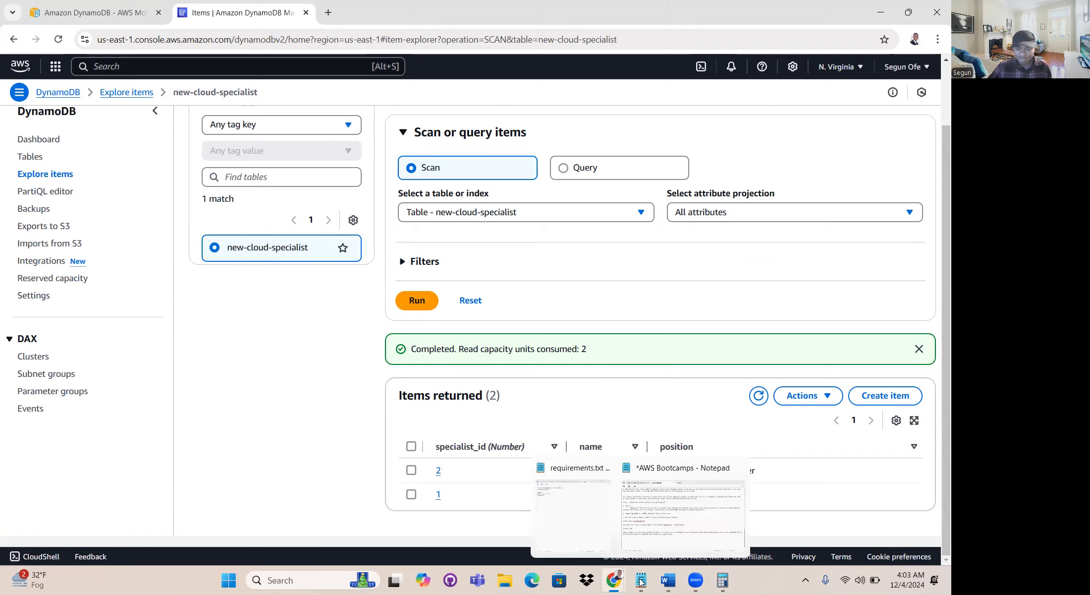
pyautogui.click(668, 580)
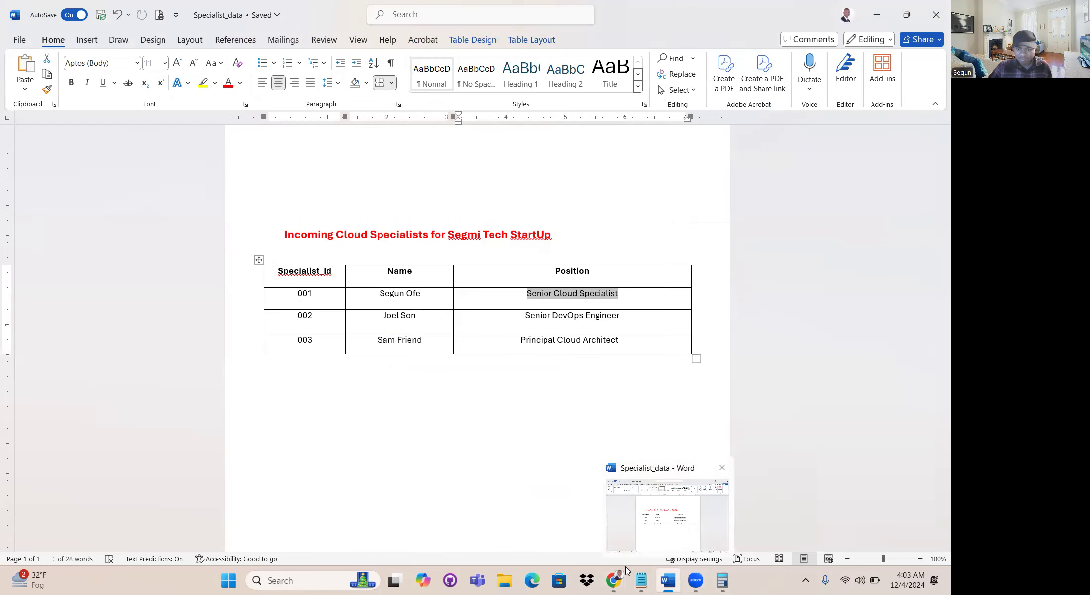
pyautogui.moveTo(615, 578)
pyautogui.click(603, 522)
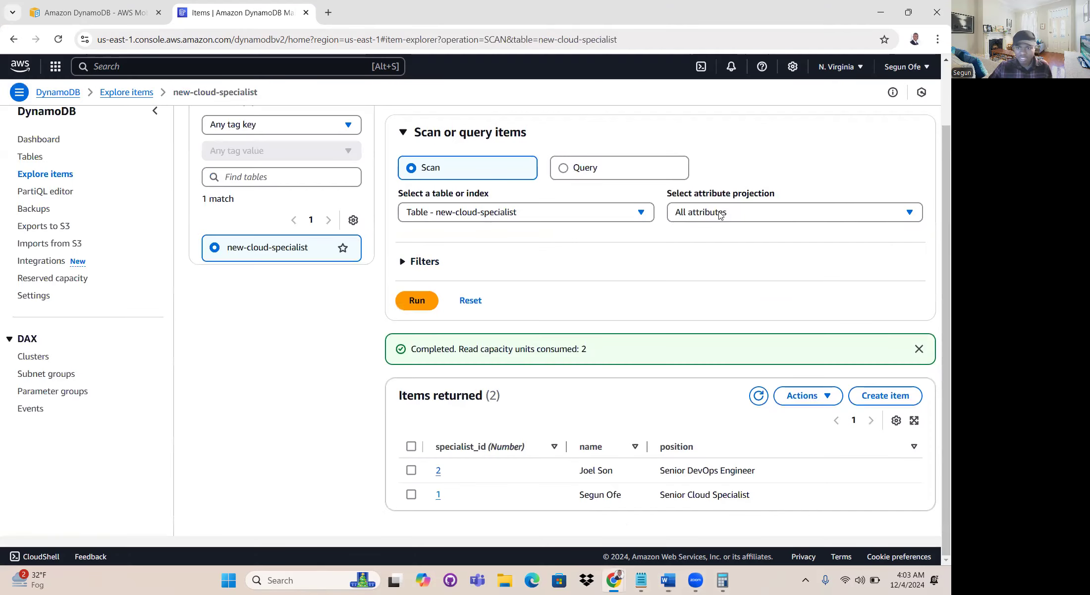
# - Start a third item in the new-cloud-specialist table and set its specialist_id value to 003
pyautogui.scroll(2, 764, 287)
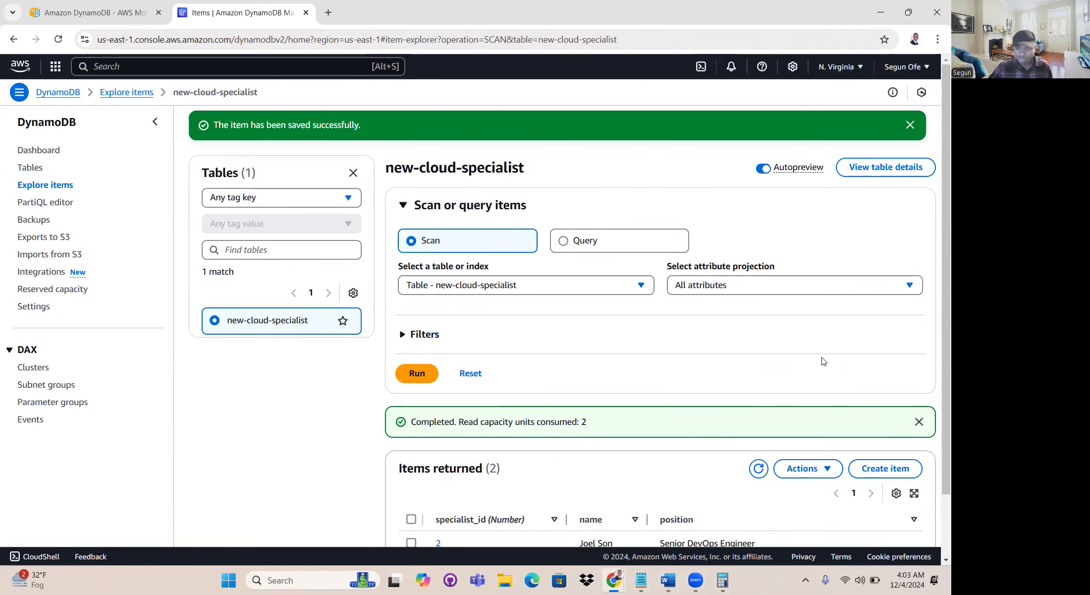
pyautogui.scroll(-2, 875, 401)
pyautogui.click(878, 396)
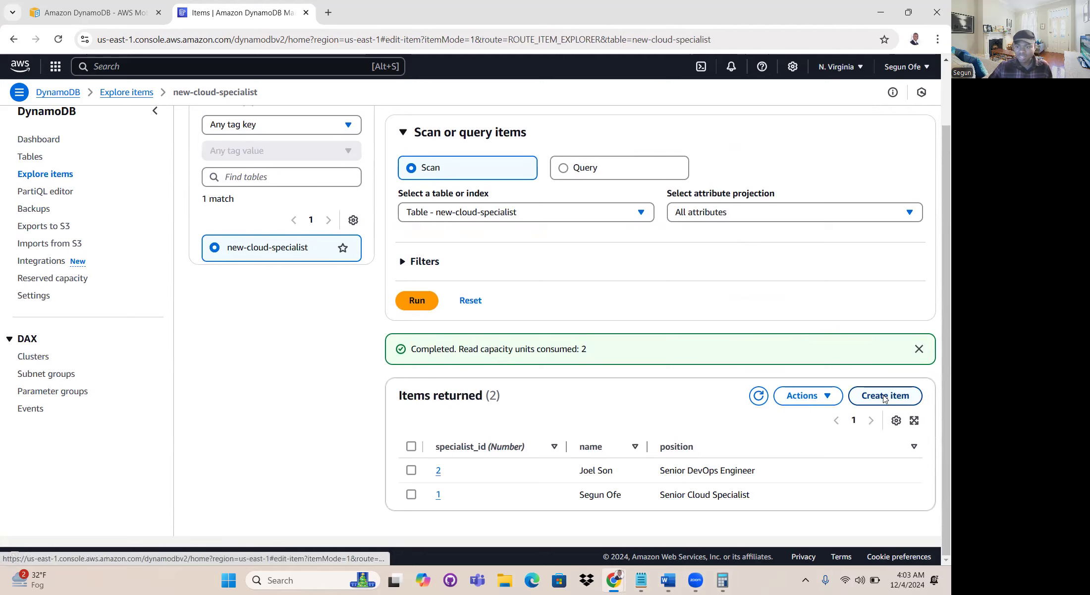
pyautogui.click(326, 233)
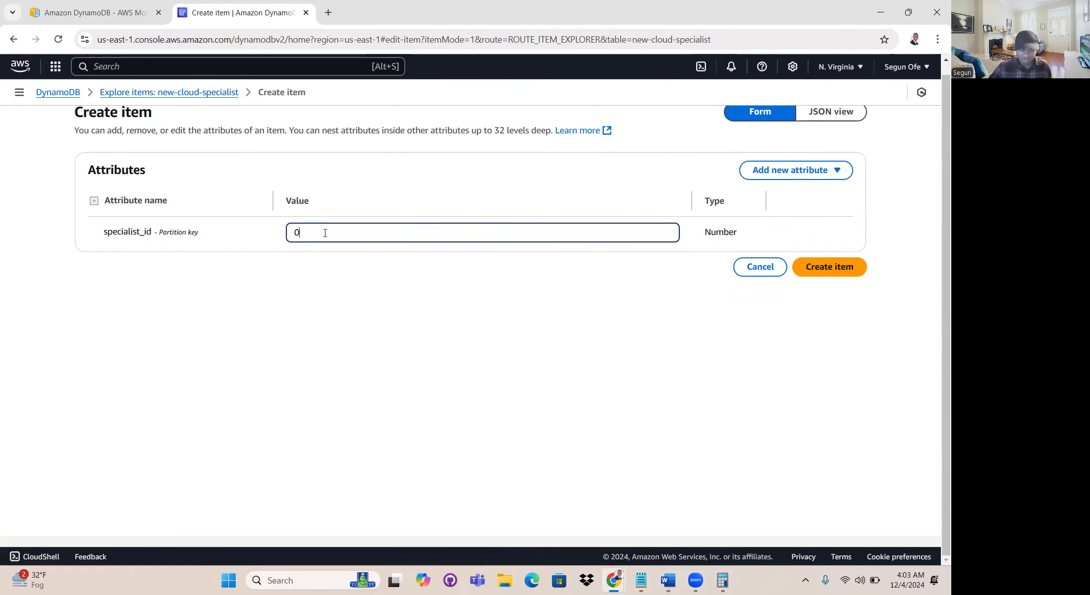
pyautogui.press('BackSpace')
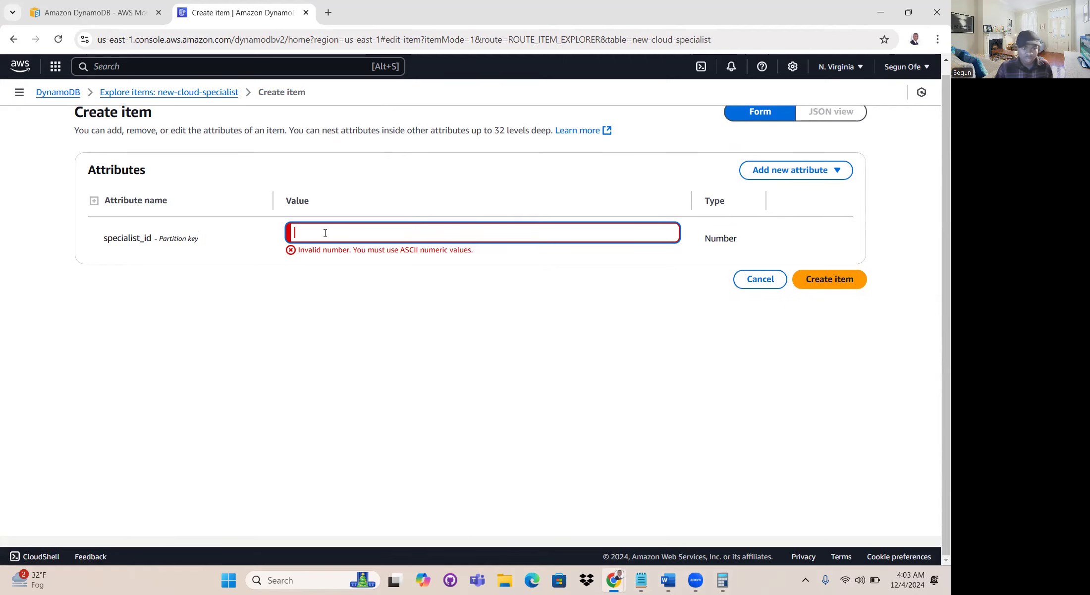
pyautogui.write('003')
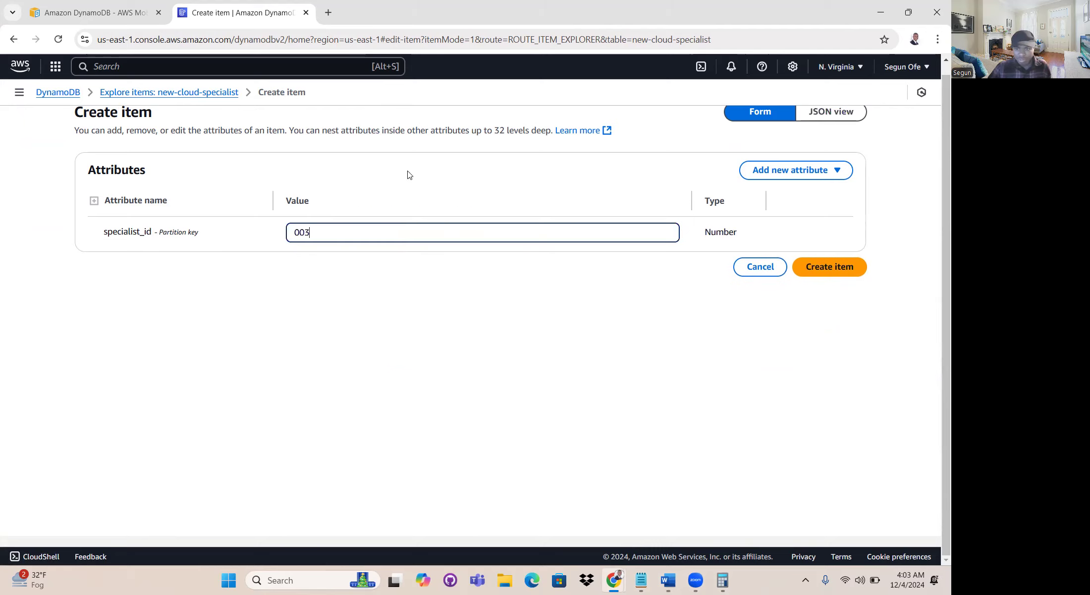
# - Add a string attribute called name to item 003 and enter the third specialist's full name as its value
pyautogui.click(773, 174)
pyautogui.click(769, 196)
pyautogui.click(193, 261)
pyautogui.write('name')
pyautogui.press('Tab')
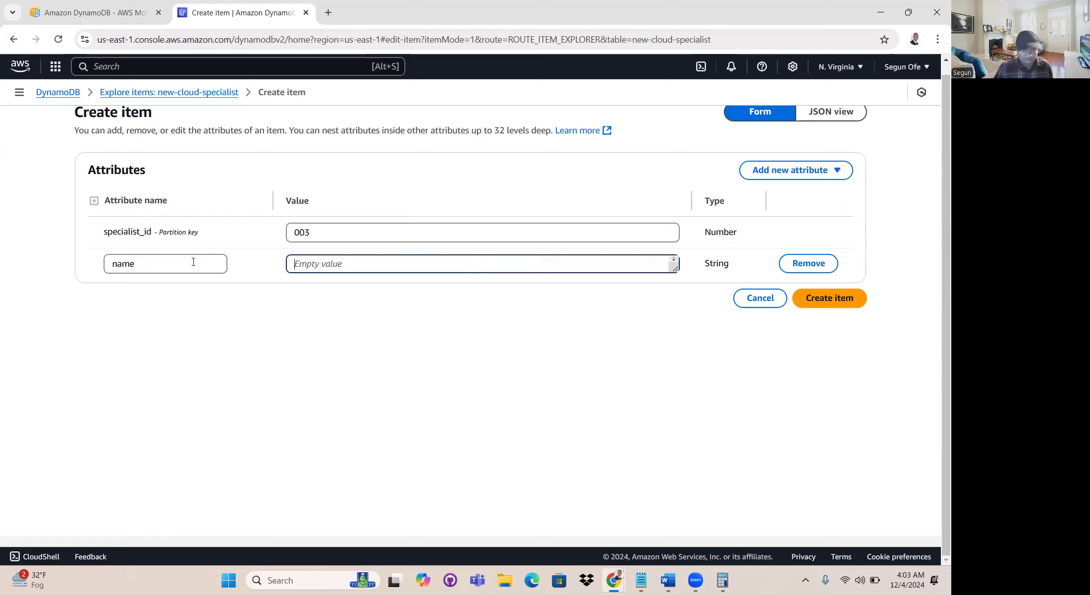
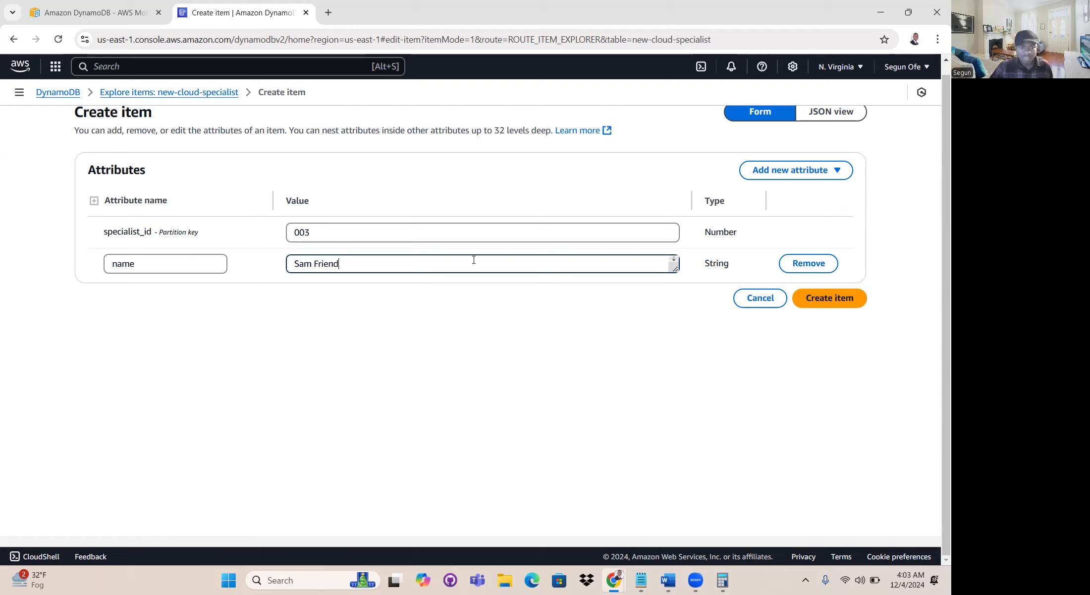
# - Add a second string attribute called position to item 003
pyautogui.click(782, 174)
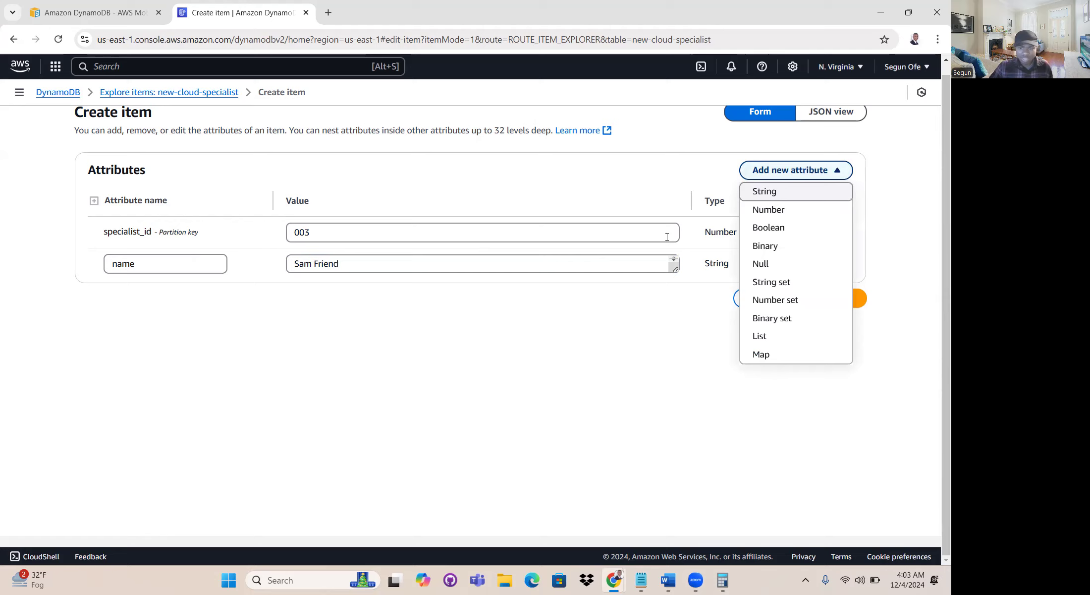
pyautogui.click(763, 197)
pyautogui.click(145, 299)
pyautogui.write('position')
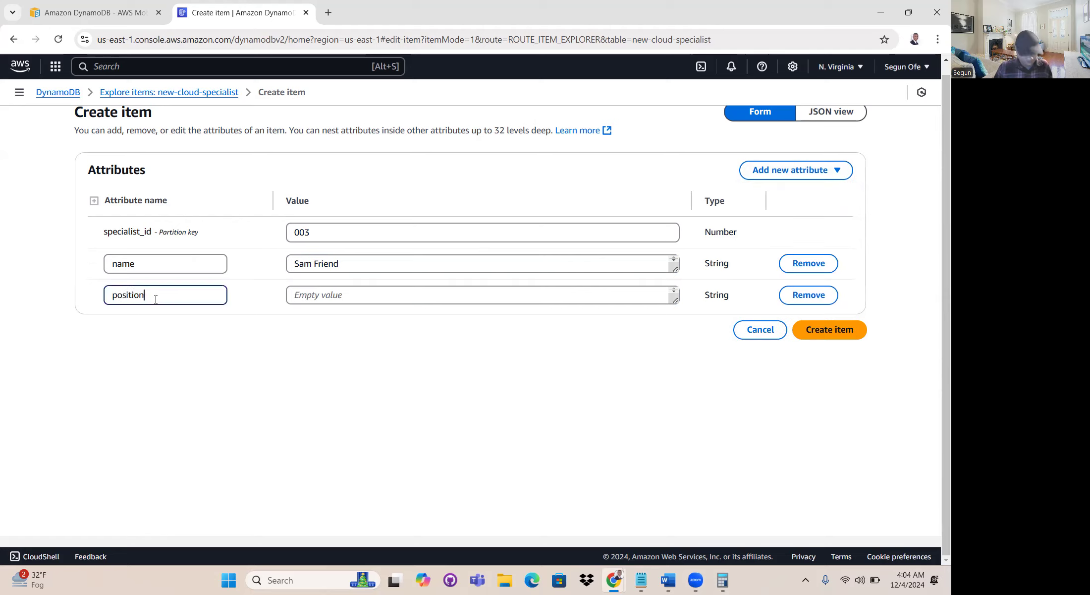
pyautogui.press('Tab')
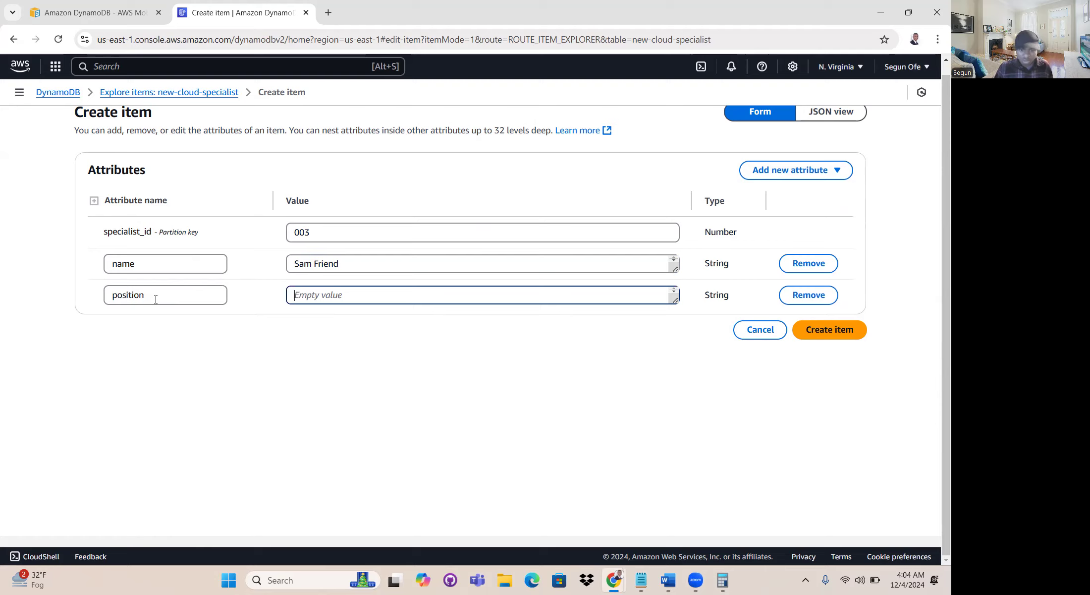
# - Check the third specialist's position in the Specialist_data Word document, set the position value to Principal Cloud Architect, and create the item
pyautogui.write('Se')
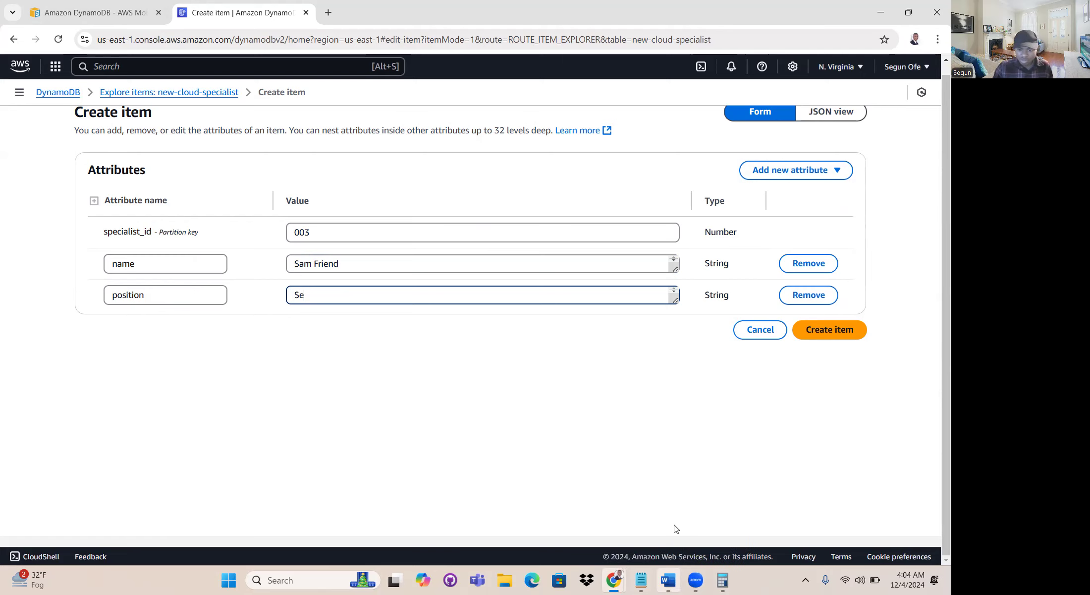
pyautogui.click(669, 580)
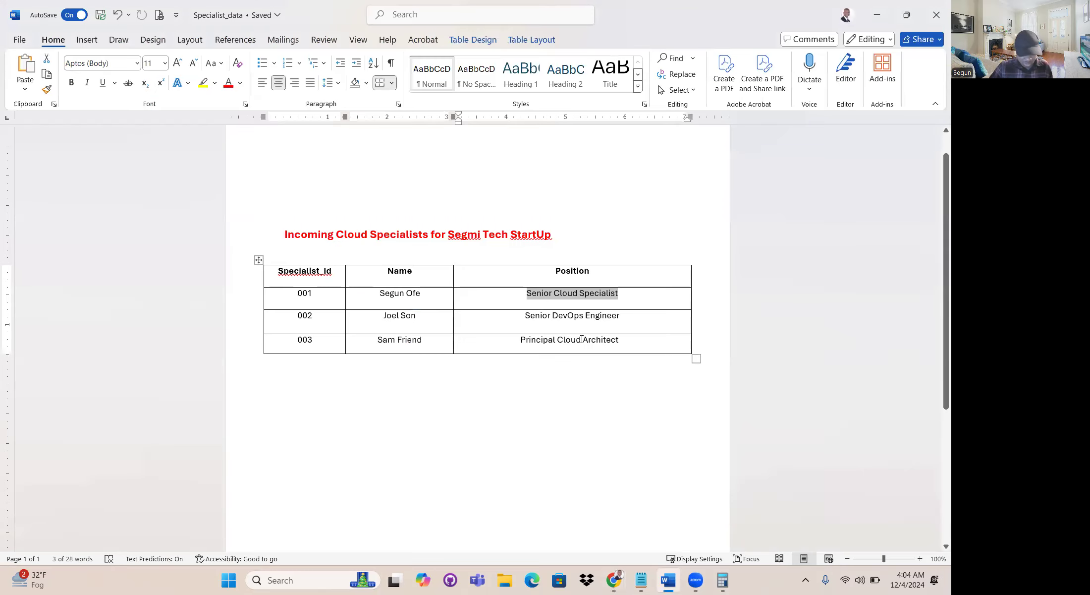
pyautogui.hotkey('alt', 'Tab')
pyautogui.press('BackSpace')
pyautogui.press('BackSpace')
pyautogui.write('Principal')
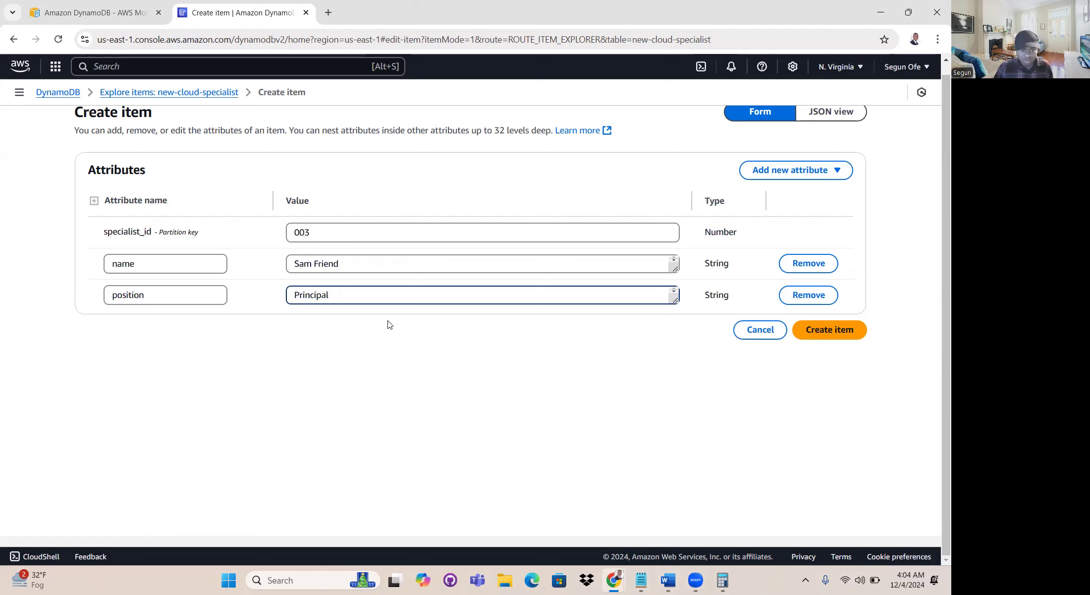
pyautogui.write(' Cloud Architect')
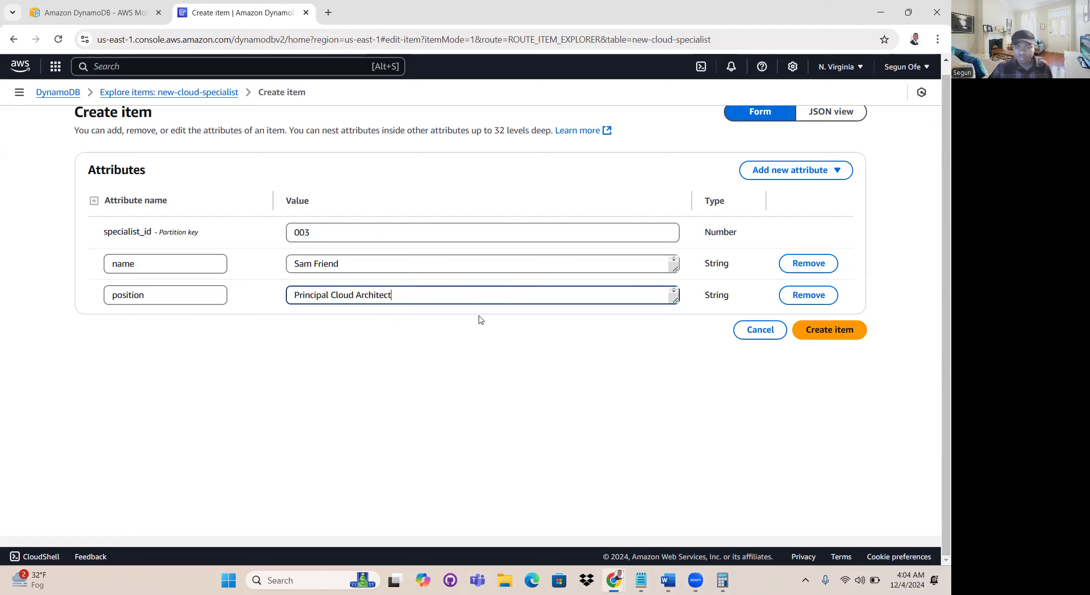
pyautogui.click(827, 330)
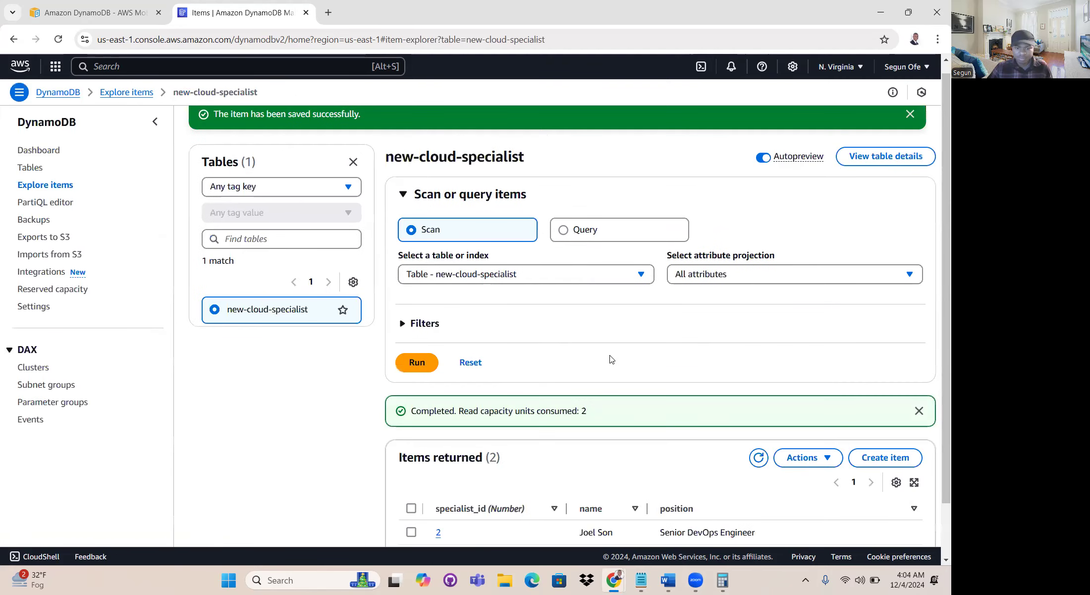
# - Compare the table's returned items with the Specialist_Id, Name and Position columns in the Specialist_data Word document, and return to the AWS console
pyautogui.scroll(-2, 798, 465)
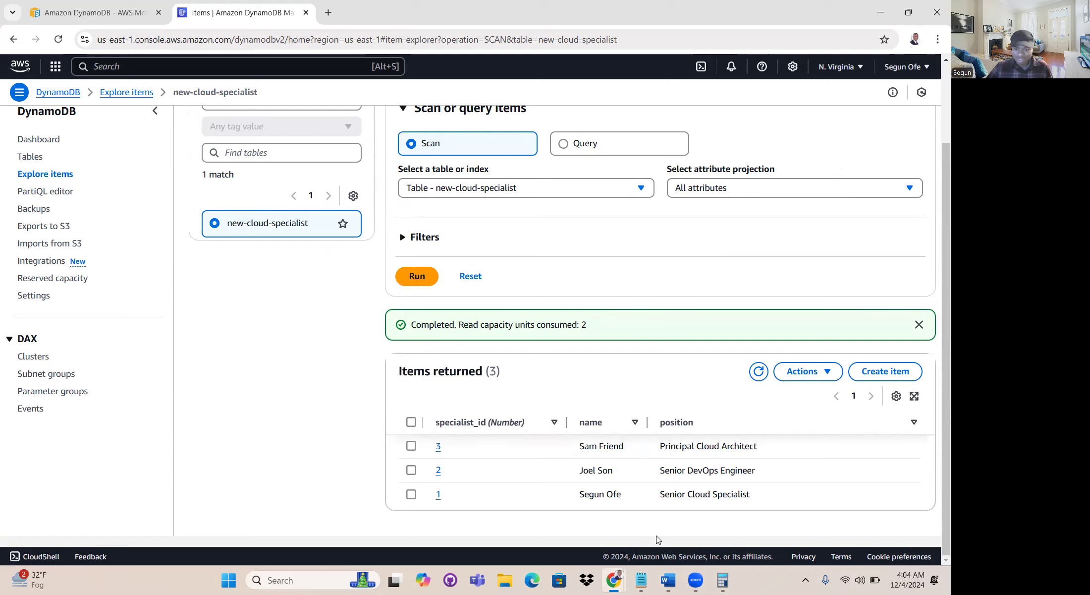
pyautogui.moveTo(678, 584)
pyautogui.click(662, 526)
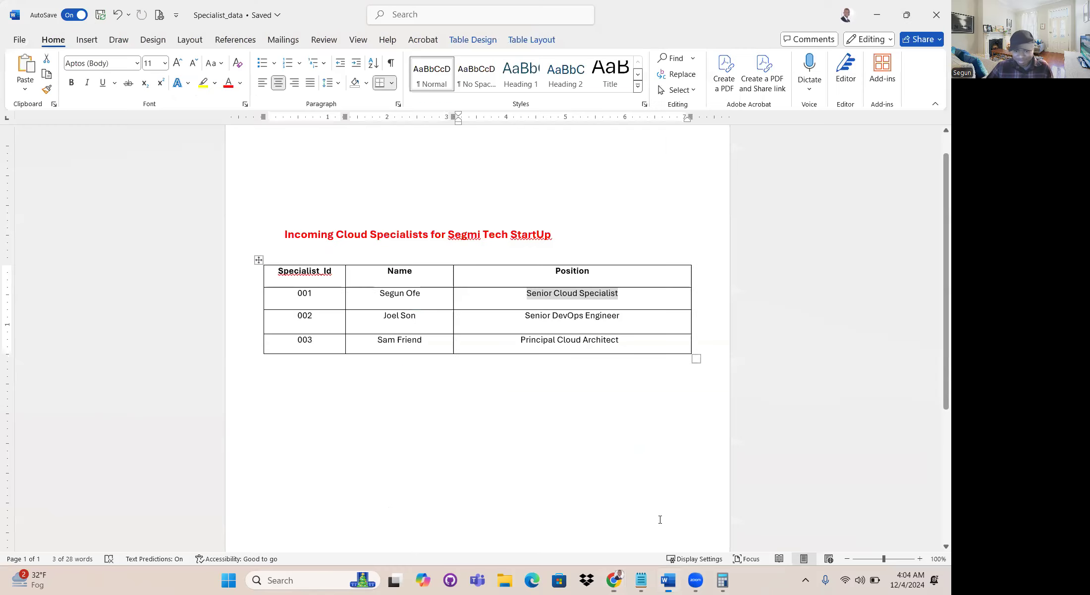
pyautogui.moveTo(337, 271); pyautogui.dragTo(253, 272)
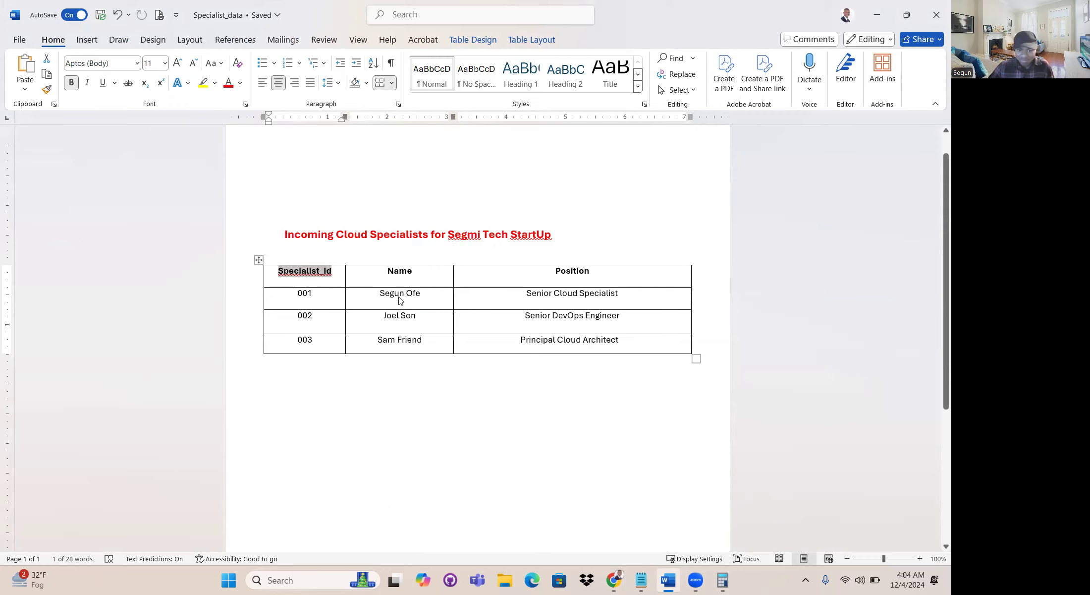
pyautogui.press('Tab')
pyautogui.doubleClick(564, 269)
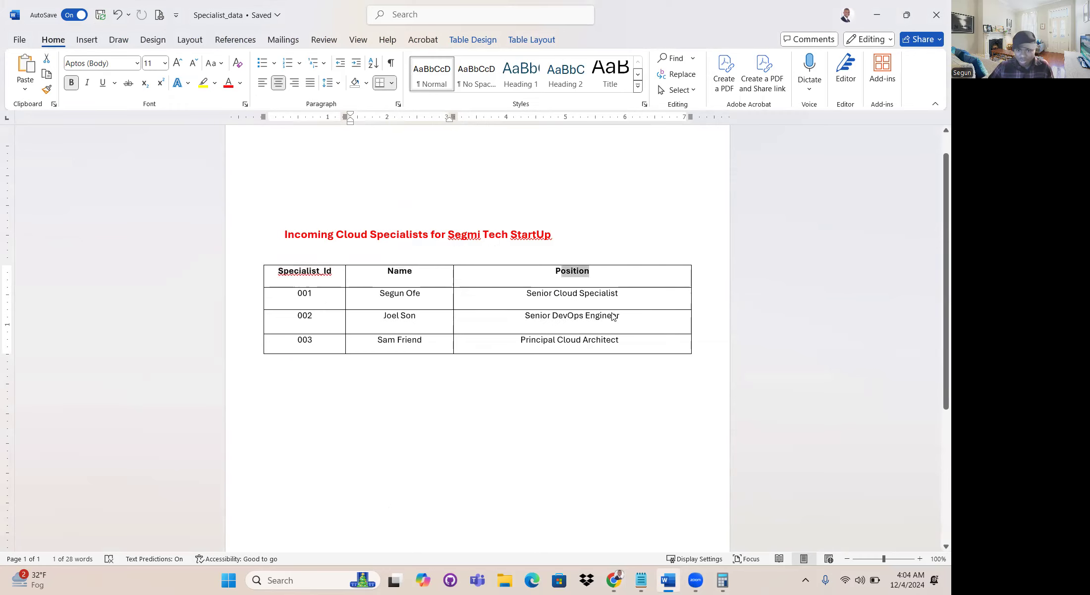
pyautogui.moveTo(615, 580)
pyautogui.click(593, 526)
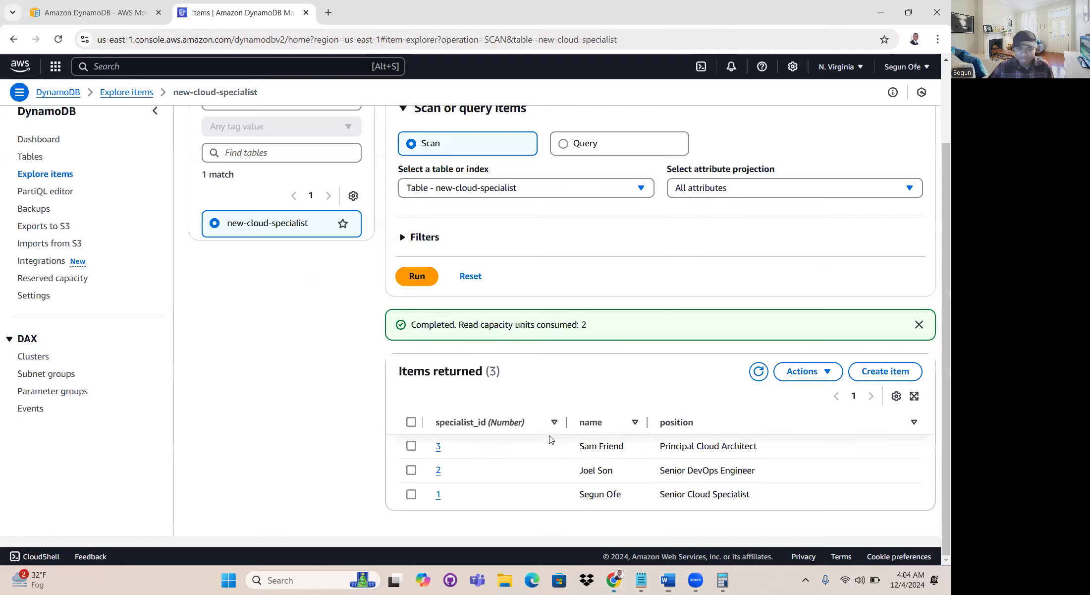